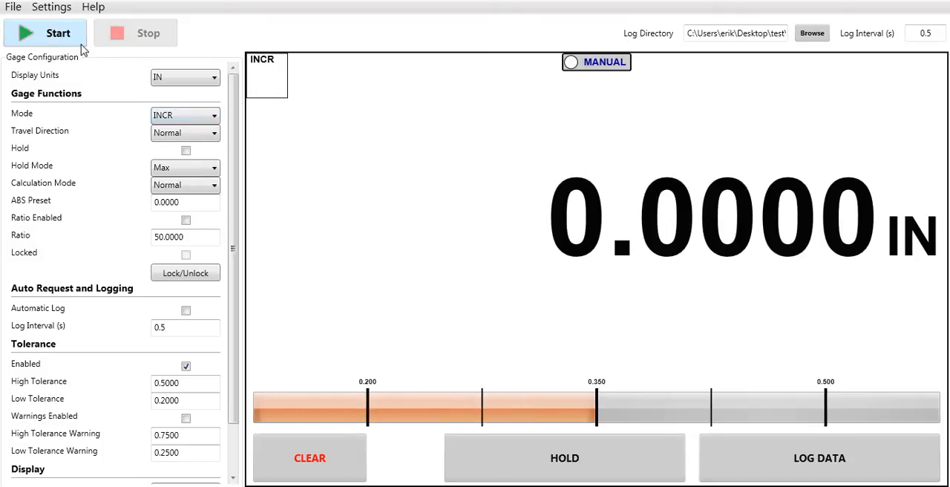
# Step: Hide the gage configuration settings and show them again
pyautogui.click(53, 9)
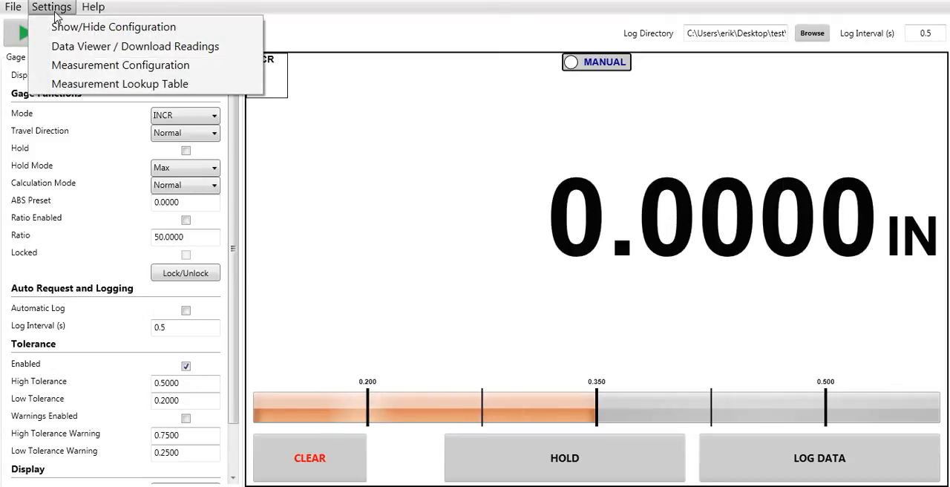
pyautogui.click(57, 27)
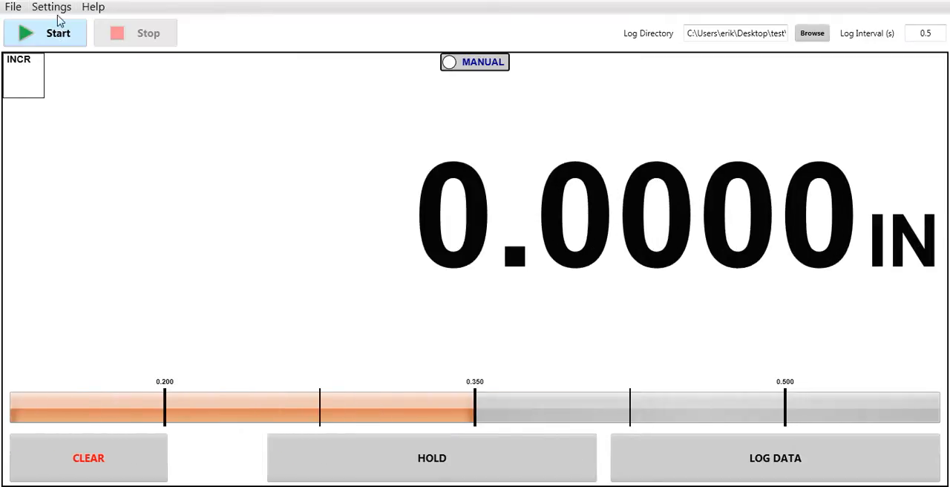
pyautogui.click(52, 7)
pyautogui.click(57, 26)
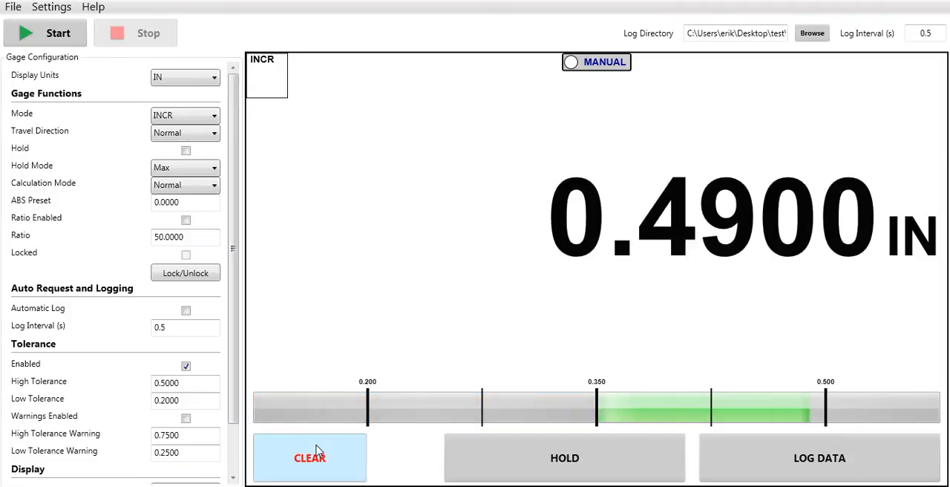
# Step: Zero the gage reading at two successive spindle positions in INCR mode
pyautogui.click(316, 451)
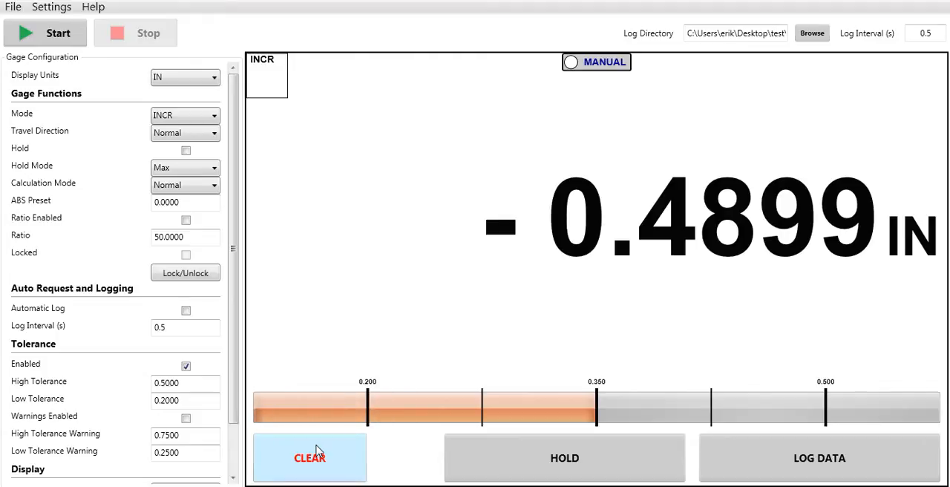
pyautogui.click(317, 449)
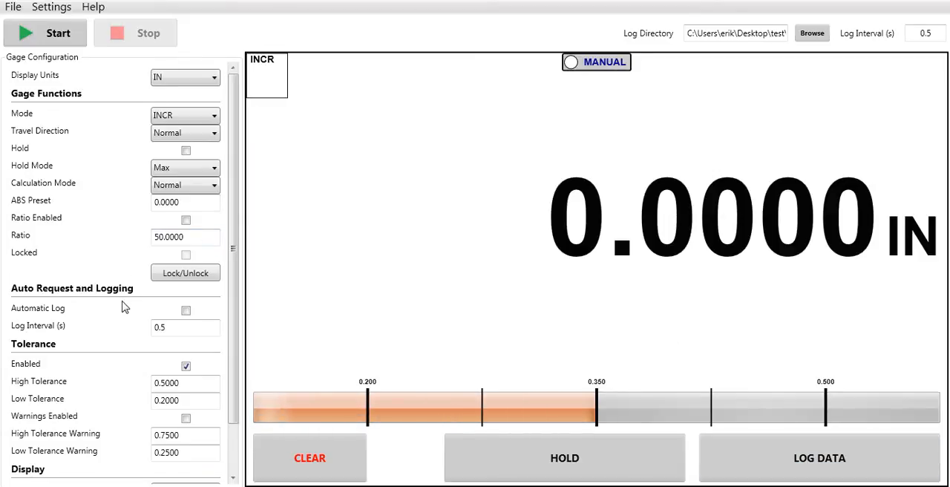
# Step: Run automatic logging while monitoring the live readings in the Data Viewer, and stop the logging
pyautogui.click(186, 311)
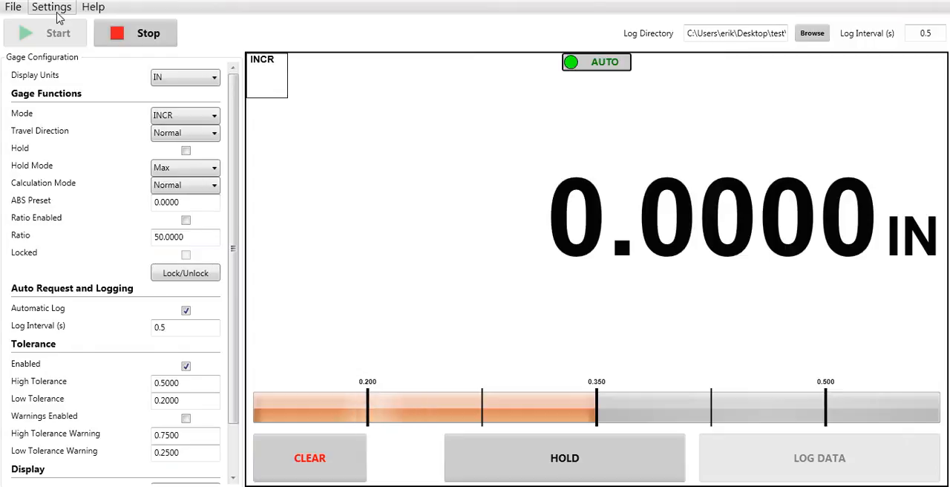
pyautogui.click(52, 7)
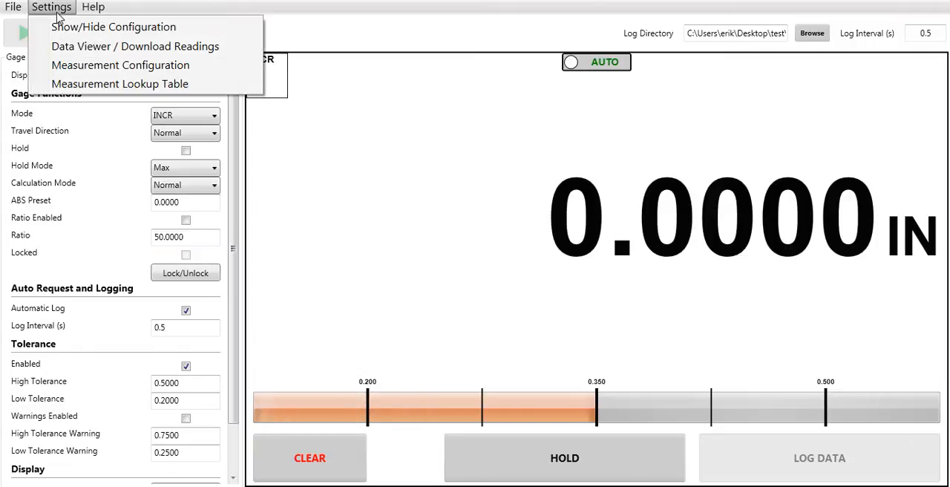
pyautogui.click(64, 49)
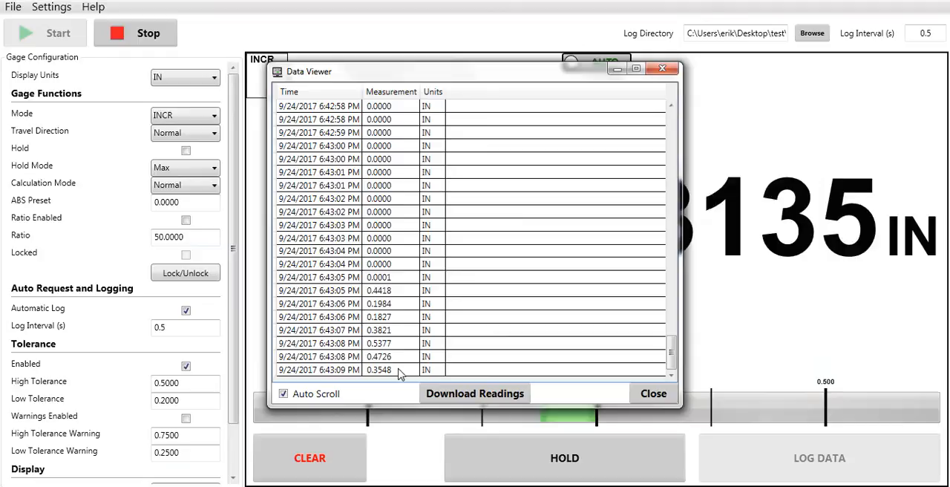
pyautogui.click(148, 38)
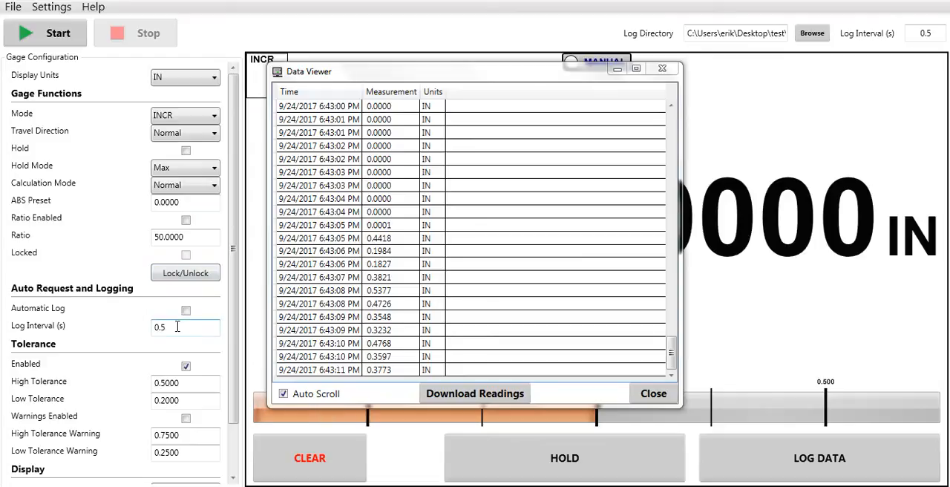
# Step: Set the log interval to 1 second and run a short automatic logging session
pyautogui.press('BackSpace')
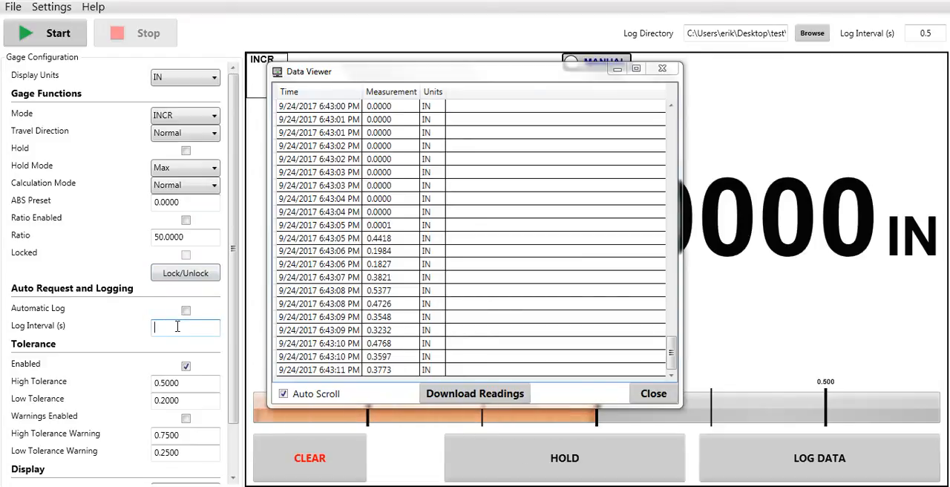
pyautogui.write('60')
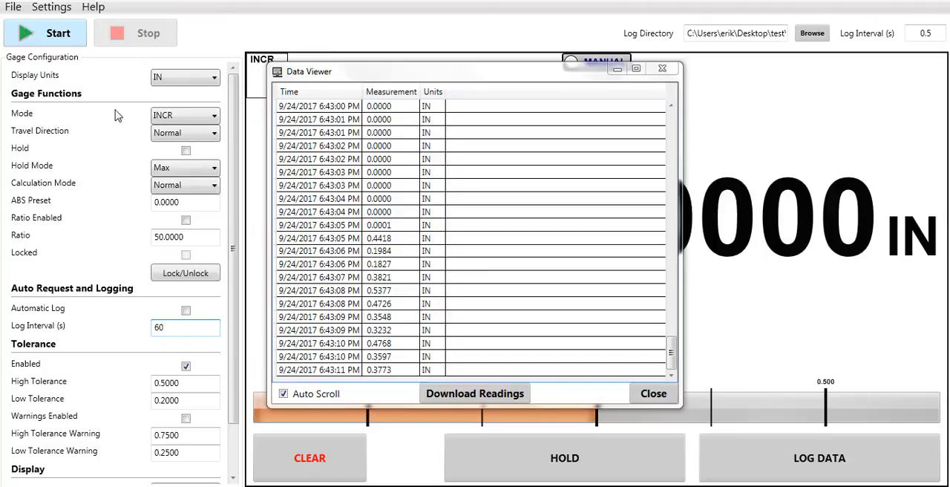
pyautogui.press('BackSpace')
pyautogui.press('BackSpace')
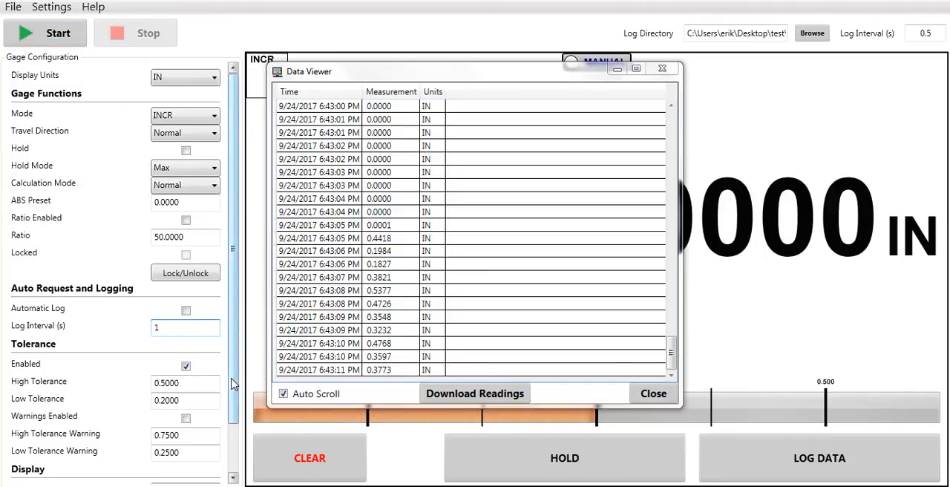
pyautogui.click(52, 32)
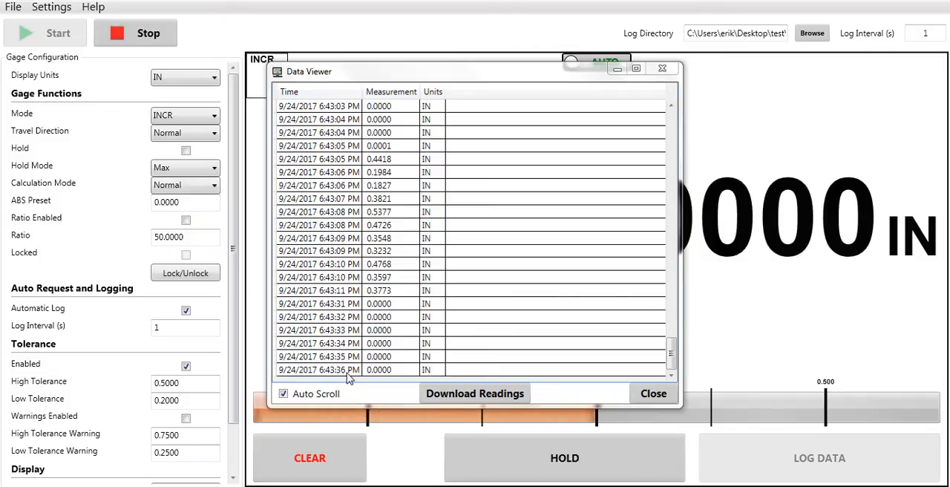
pyautogui.click(138, 38)
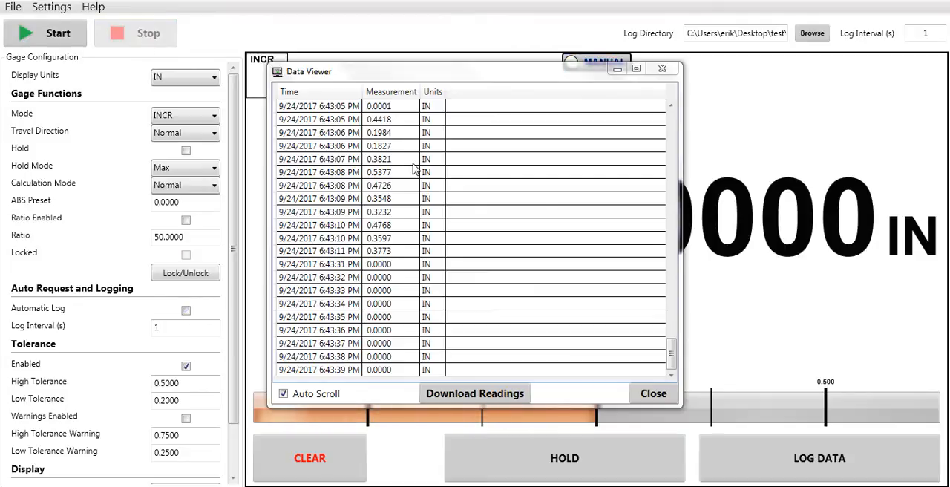
# Step: Log four individual readings manually with the Data Viewer open
pyautogui.click(845, 454)
pyautogui.click(844, 454)
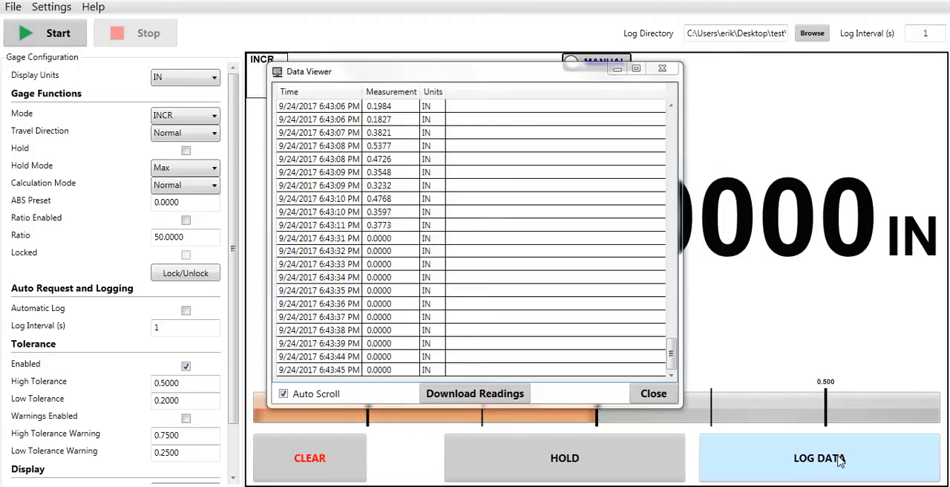
pyautogui.click(840, 459)
pyautogui.click(840, 458)
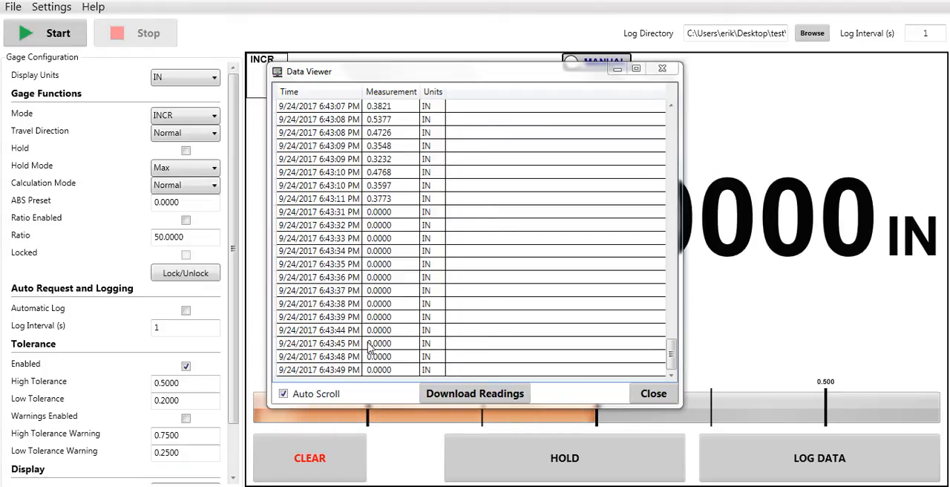
# Step: Download the readings from the Data Viewer and close the viewer
pyautogui.click(467, 391)
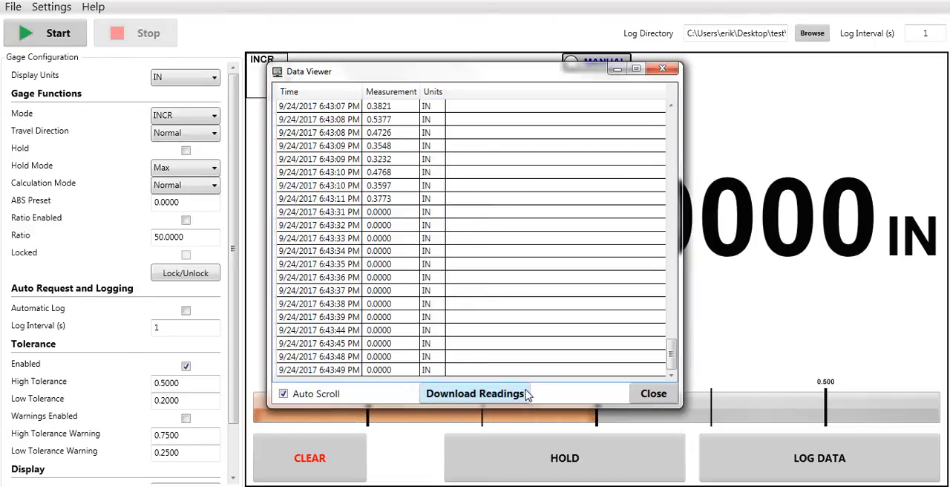
pyautogui.click(643, 398)
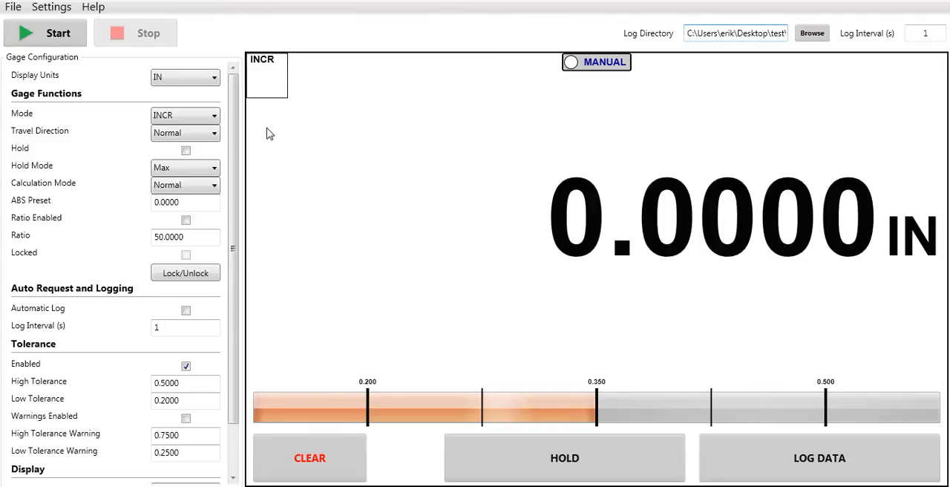
# Step: Switch the display units to MM and back to IN
pyautogui.click(219, 82)
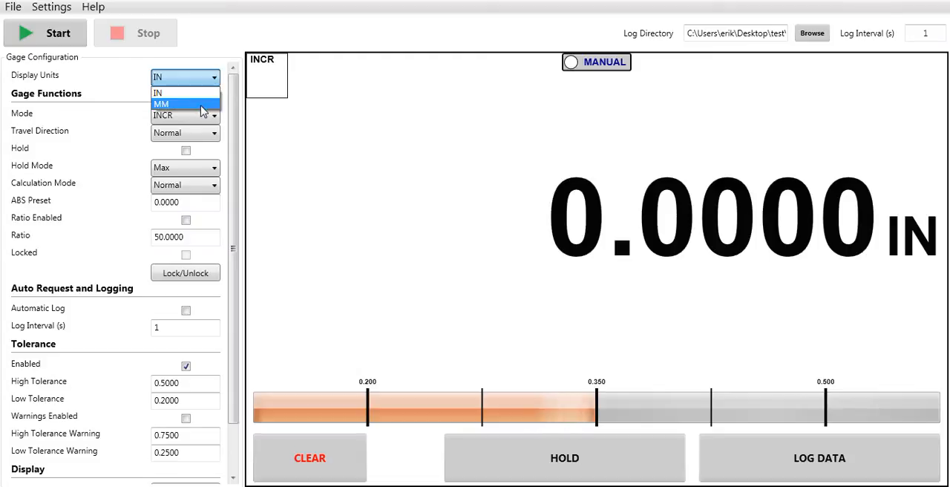
pyautogui.click(203, 104)
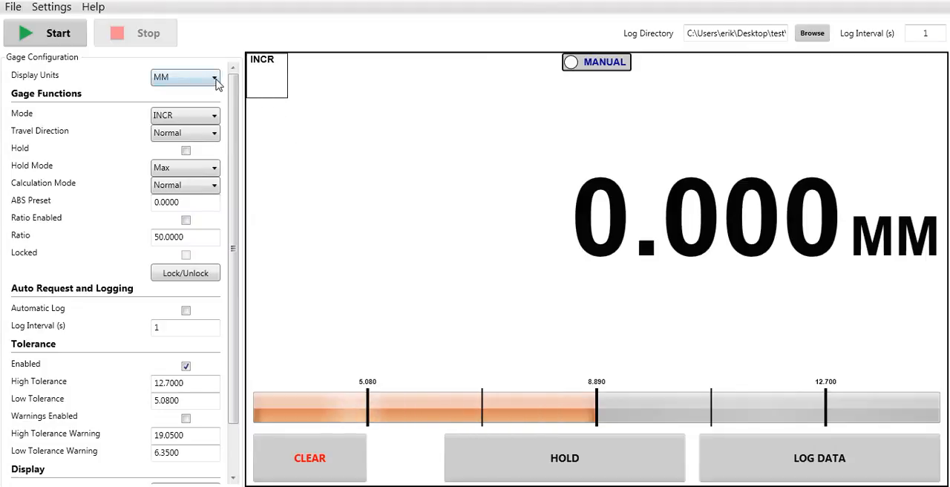
pyautogui.click(215, 80)
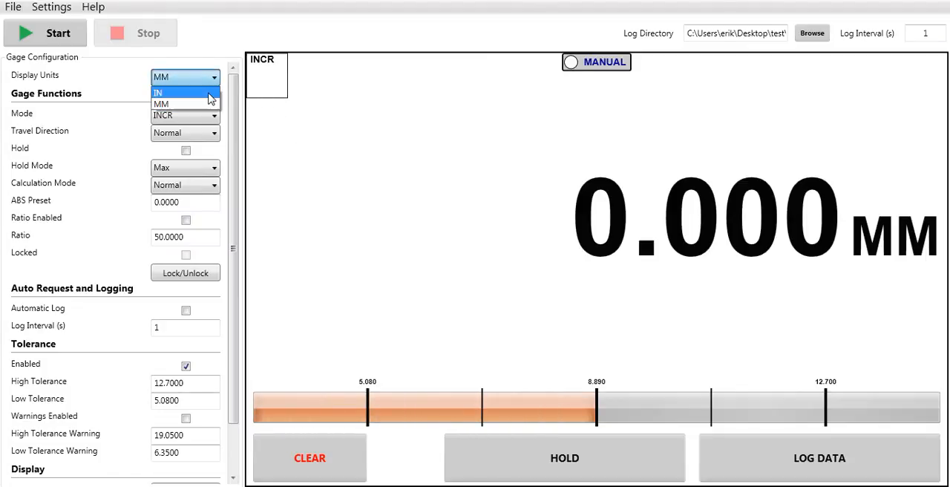
pyautogui.click(210, 94)
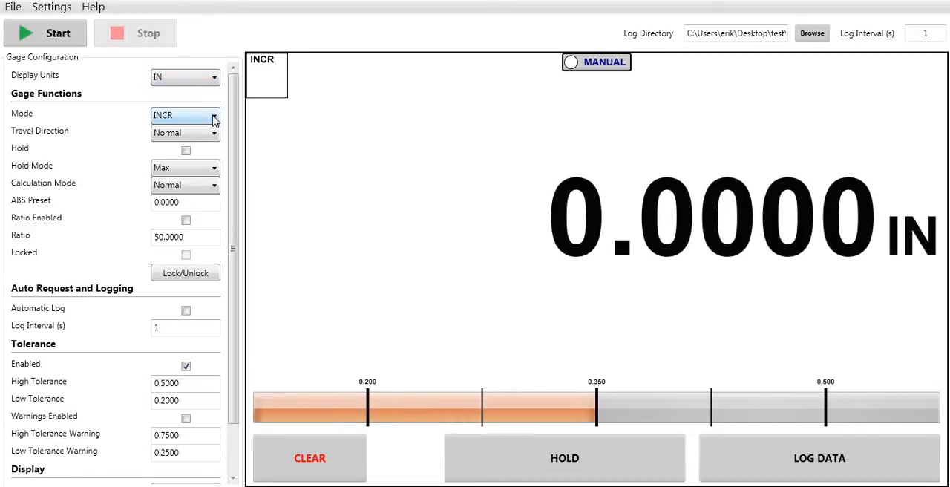
# Step: Set the gage mode to ABS and apply an ABS preset of 10
pyautogui.click(214, 119)
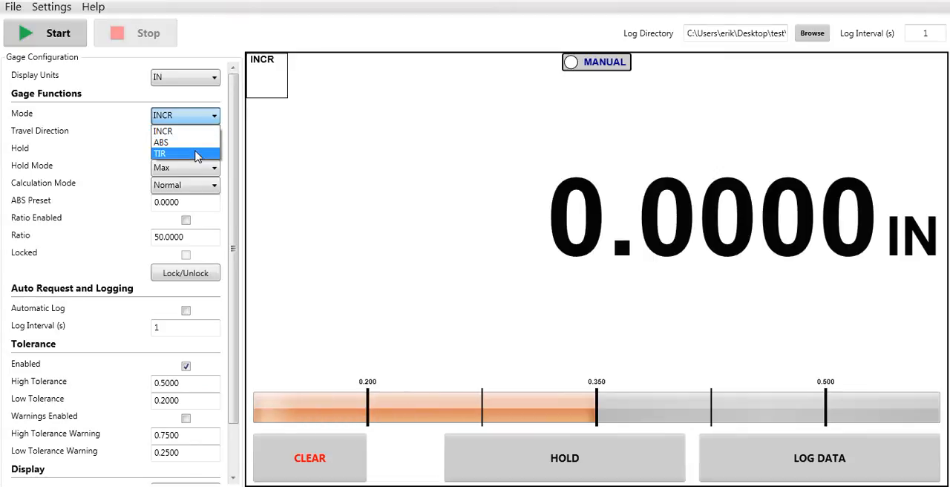
pyautogui.click(197, 149)
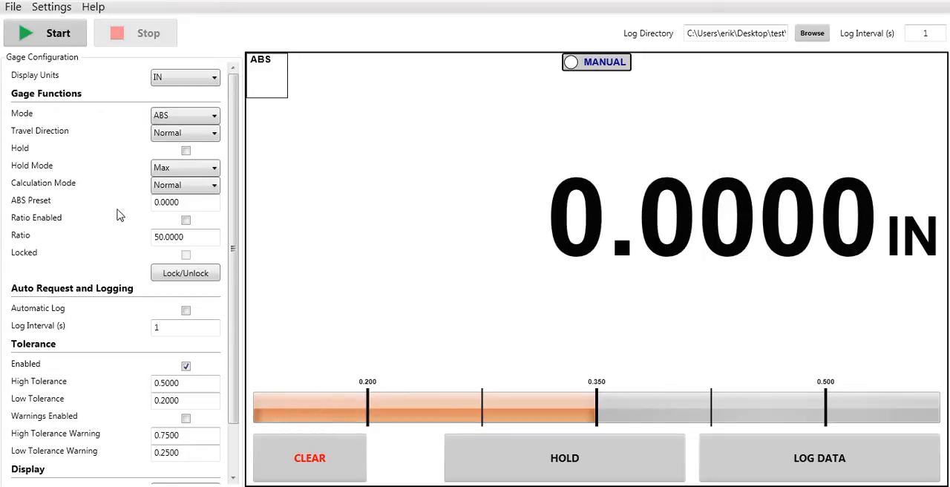
pyautogui.moveTo(161, 204); pyautogui.dragTo(154, 203)
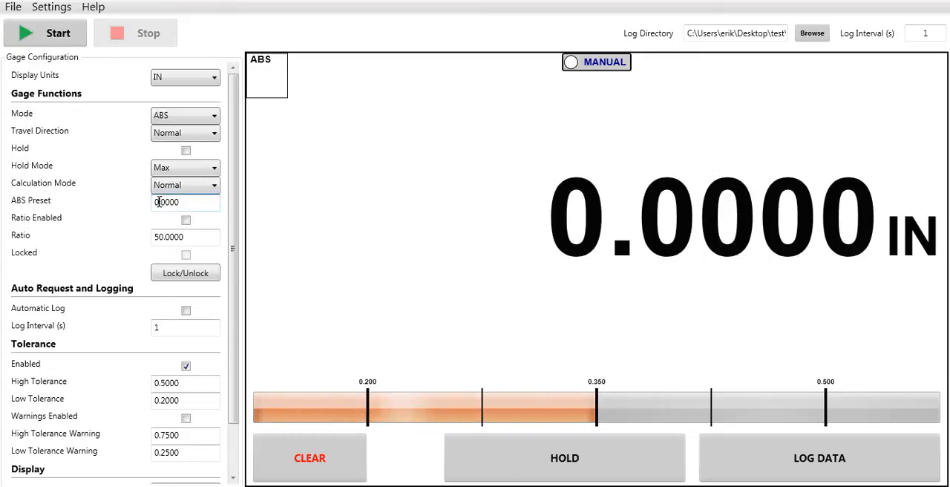
pyautogui.press('BackSpace')
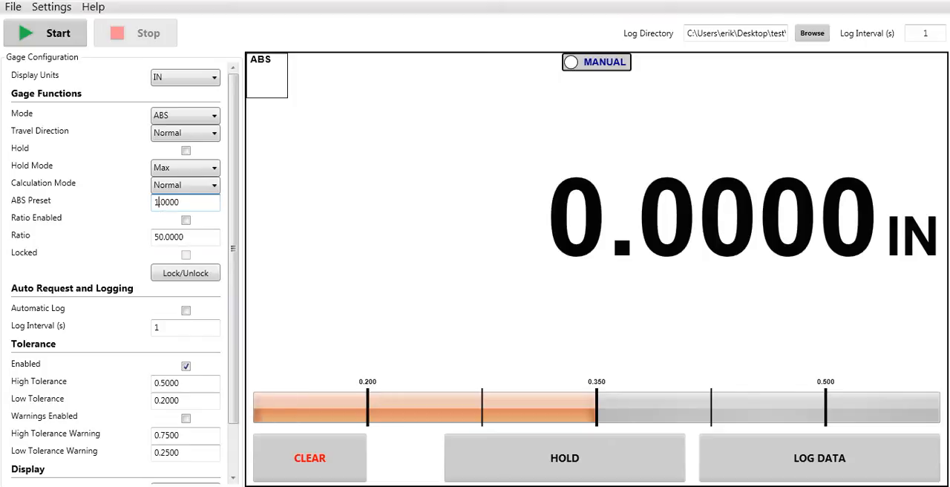
pyautogui.press('BackSpace')
pyautogui.write('10')
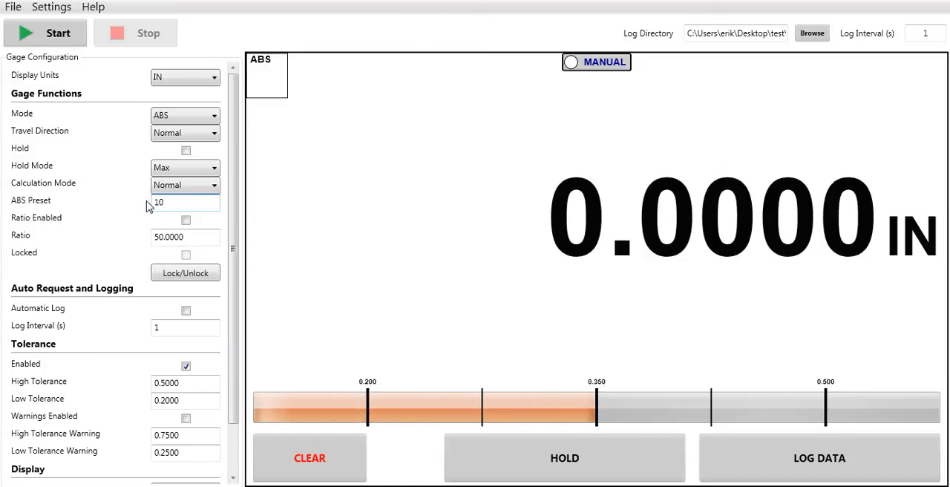
pyautogui.press('Return')
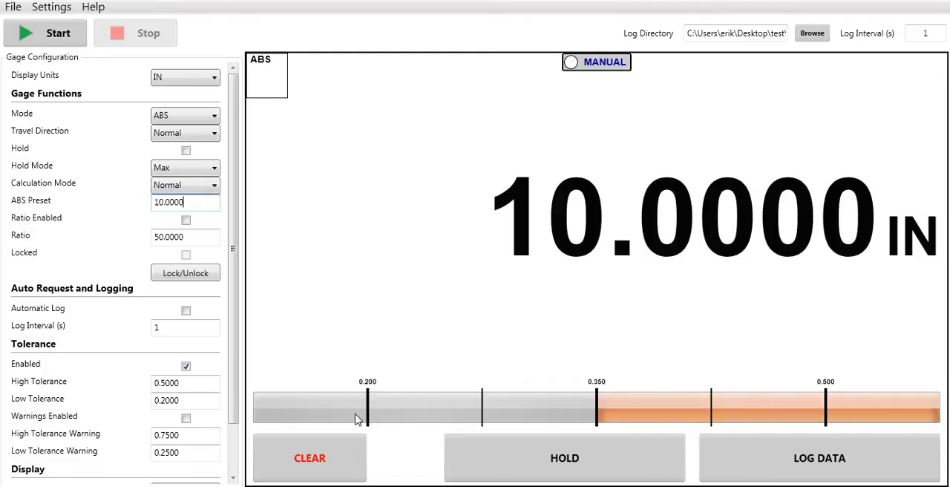
# Step: Reset the absolute reading to its preset at several spindle positions and return the gage mode to INCR
pyautogui.click(340, 479)
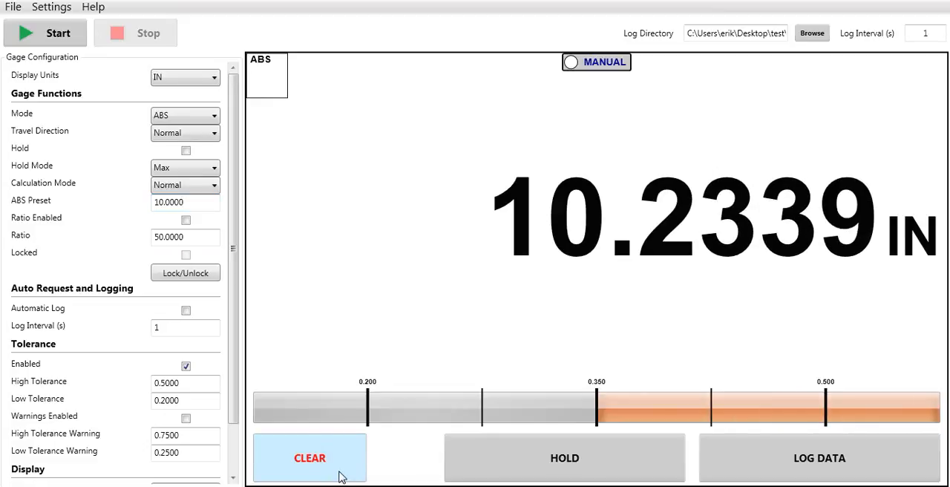
pyautogui.click(340, 476)
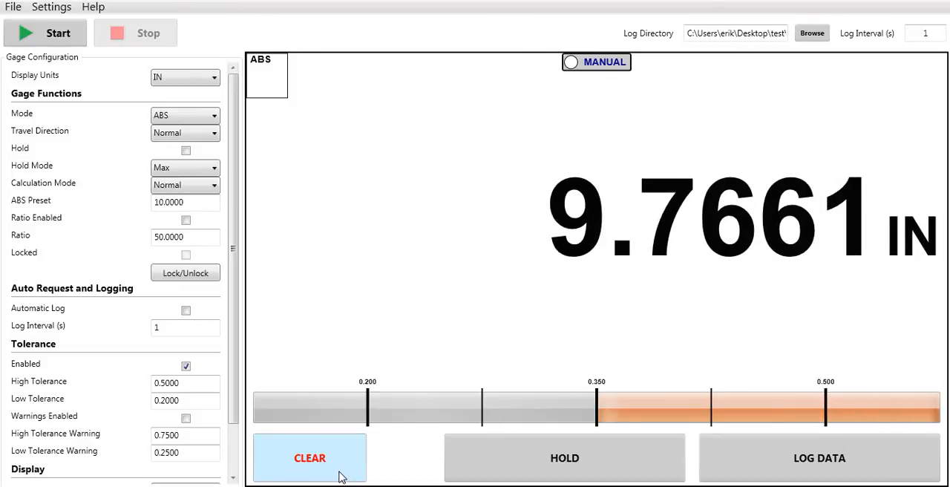
pyautogui.click(340, 477)
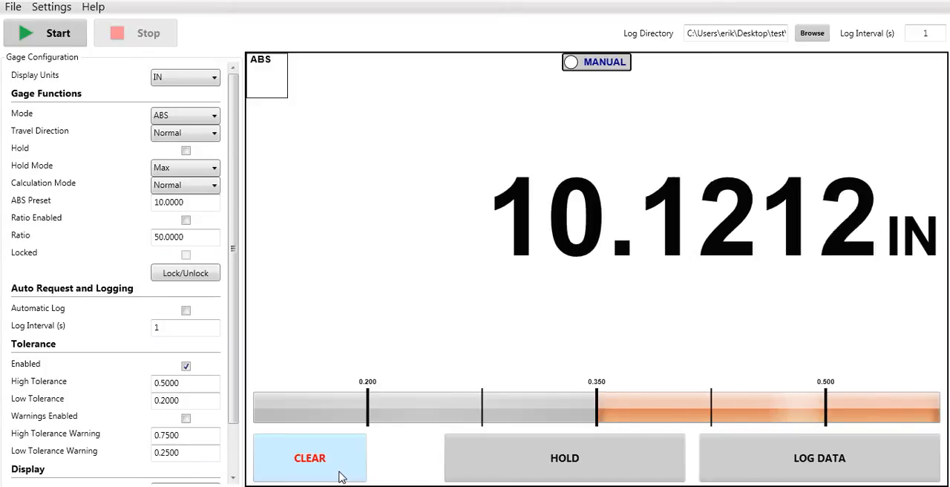
pyautogui.click(340, 476)
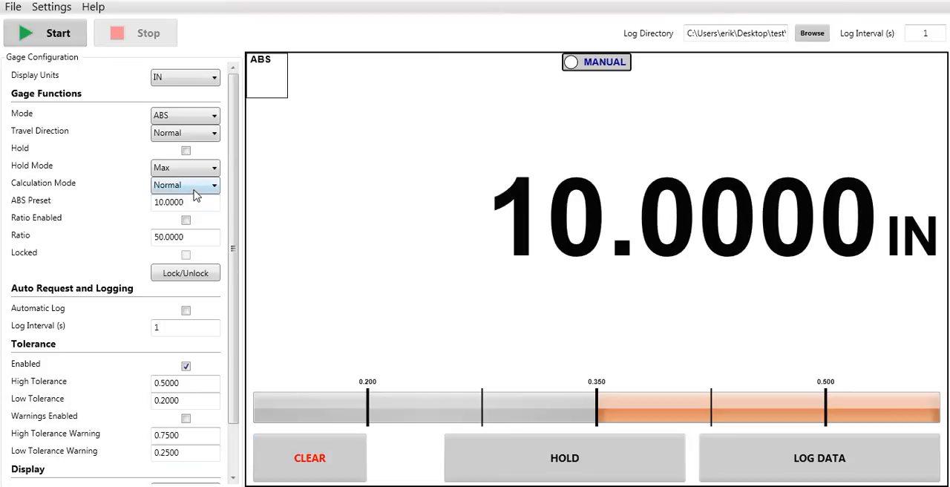
pyautogui.click(214, 117)
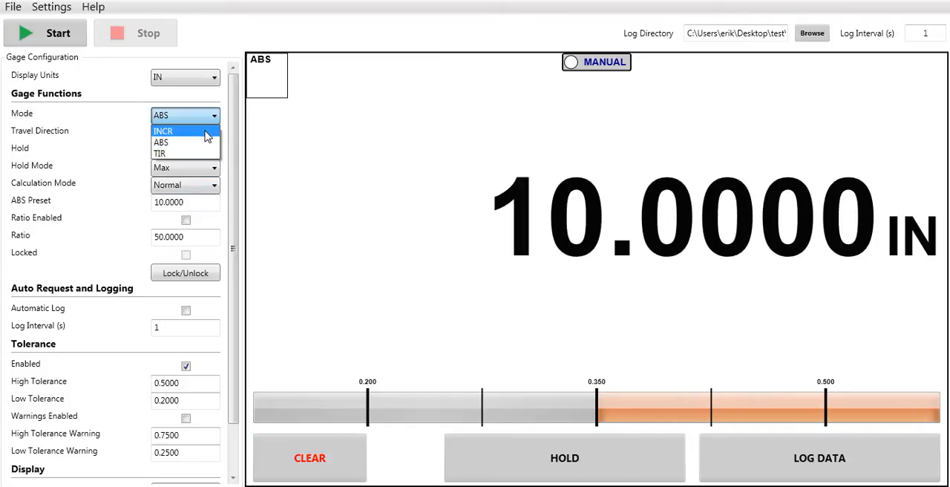
pyautogui.click(206, 132)
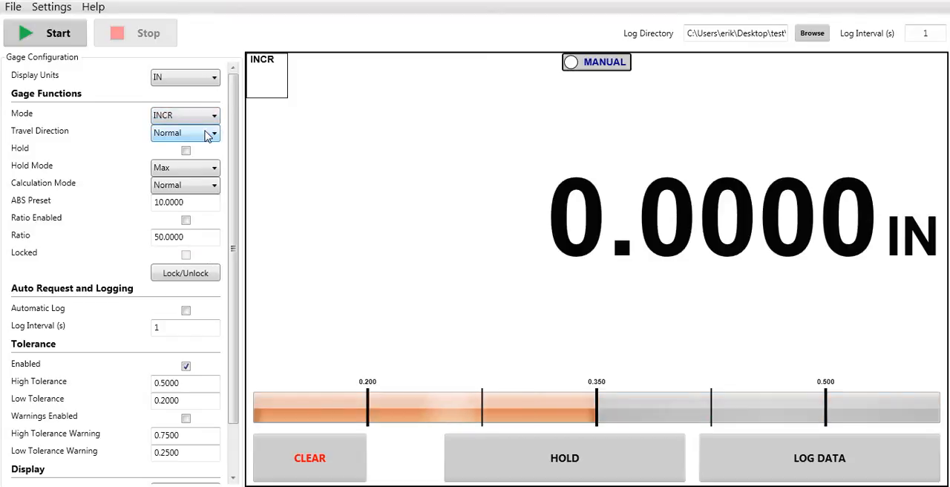
# Step: Enable the gage ratio, set its value to 0.5000, and disable the ratio again
pyautogui.click(186, 221)
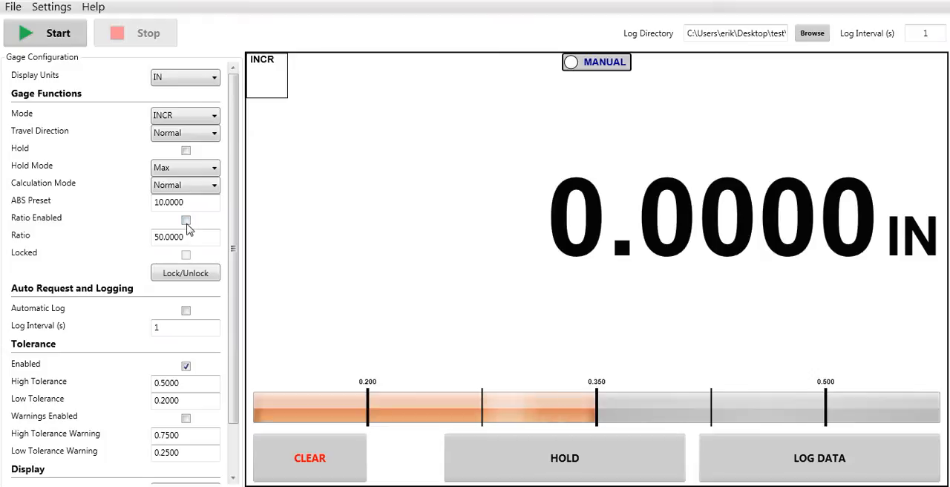
pyautogui.click(186, 223)
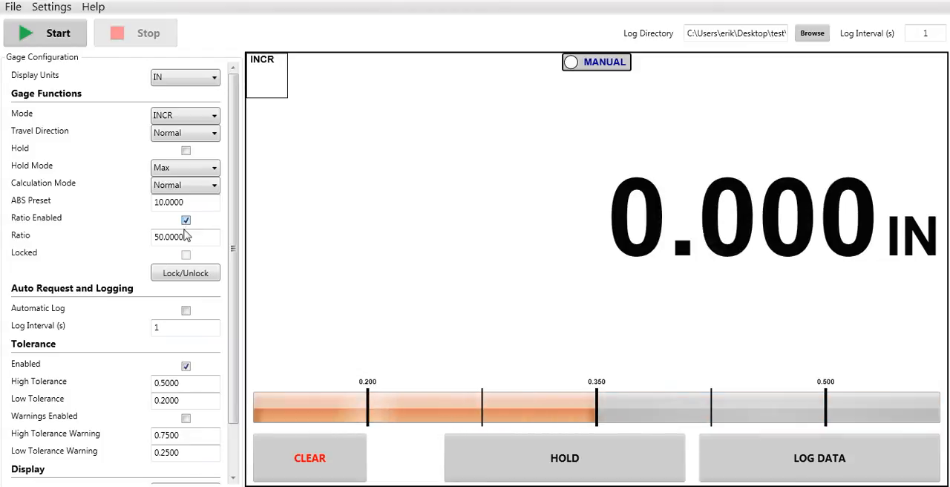
pyautogui.press('Tab')
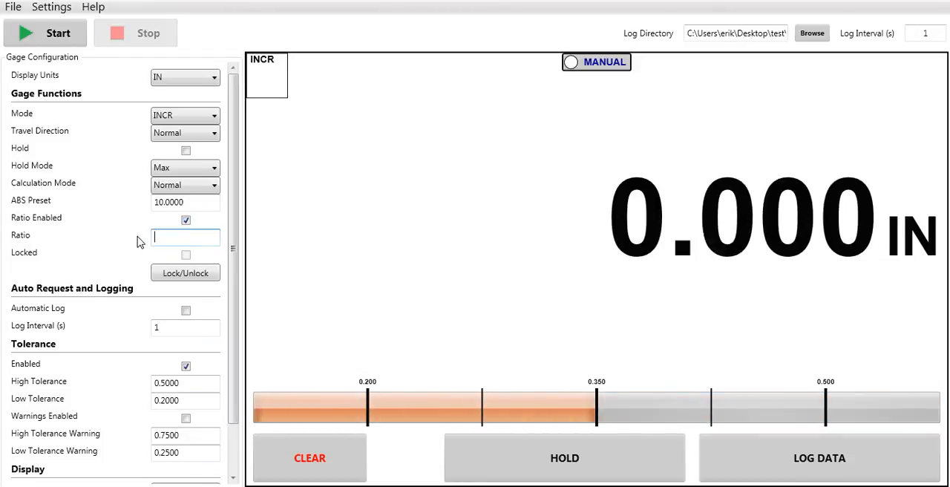
pyautogui.write('0.5000')
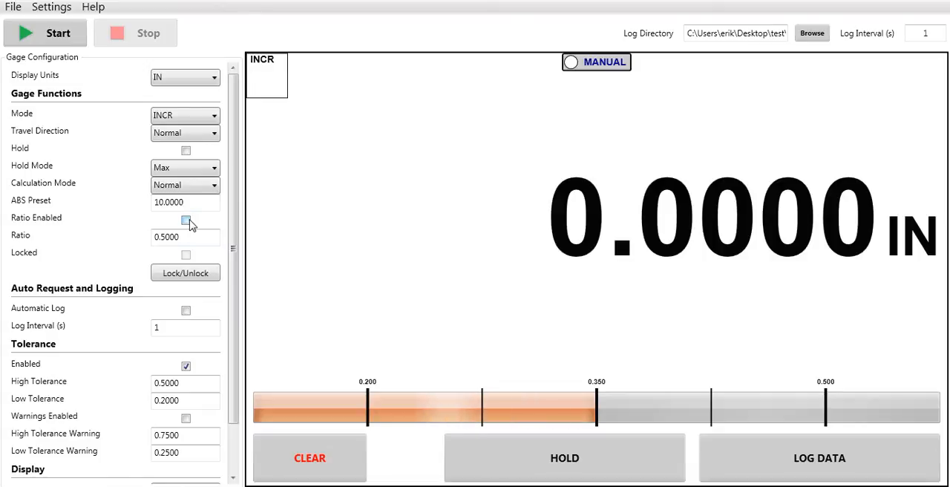
# Step: Lock the gage by entering the lock code, and unlock it again
pyautogui.click(186, 274)
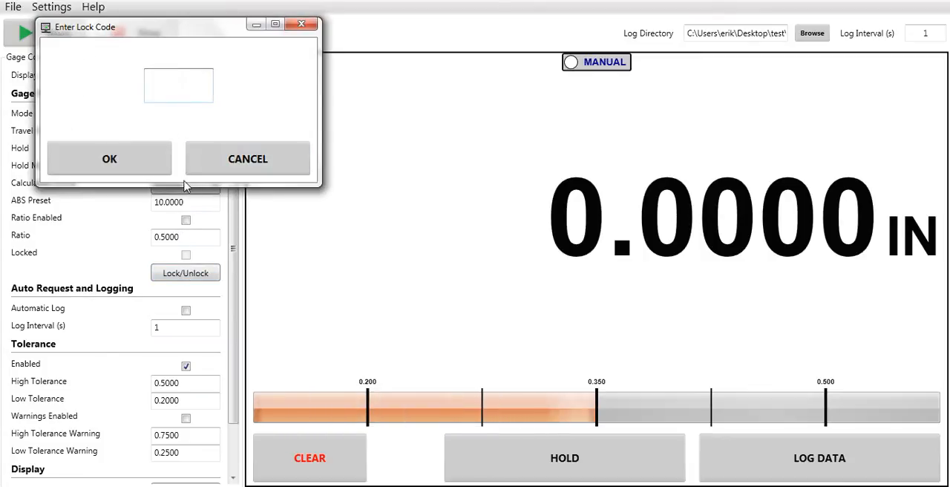
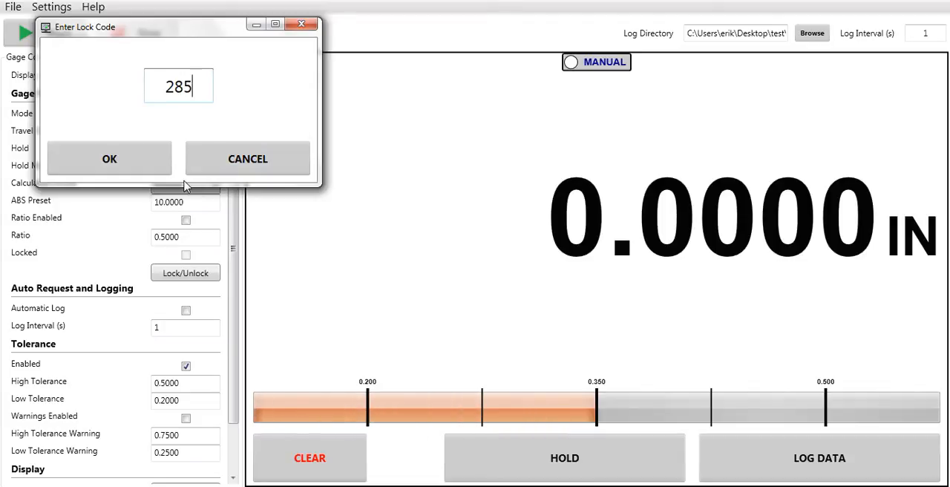
pyautogui.click(100, 162)
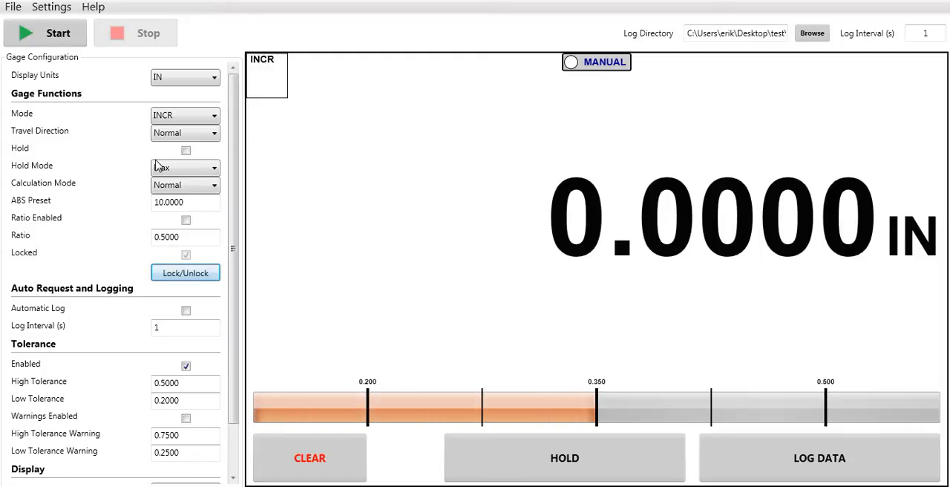
pyautogui.click(200, 278)
# Step: Disable the tolerance function and set the readout resolution to .00005"
pyautogui.moveTo(236, 243); pyautogui.dragTo(235, 313)
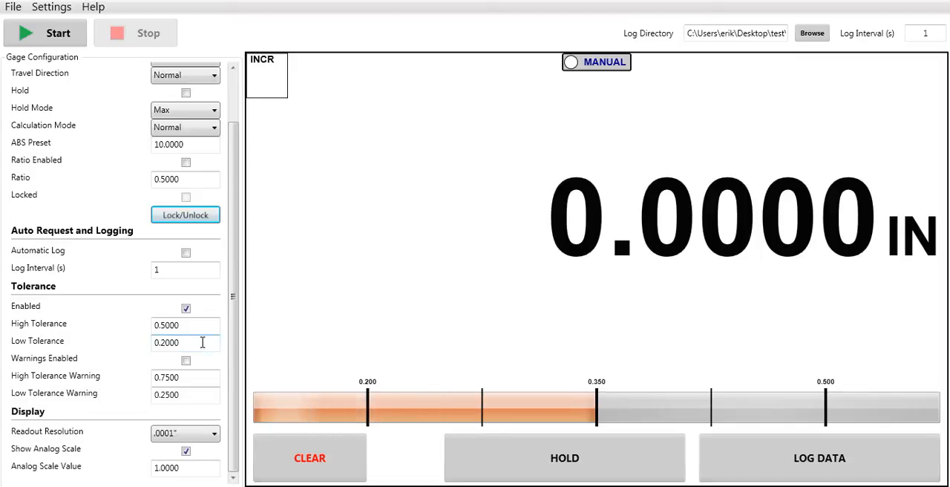
pyautogui.click(186, 310)
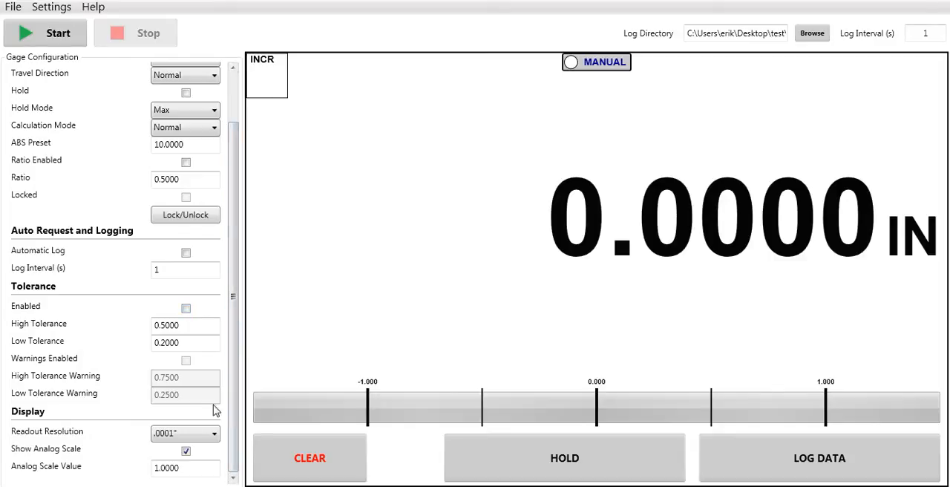
pyautogui.click(214, 437)
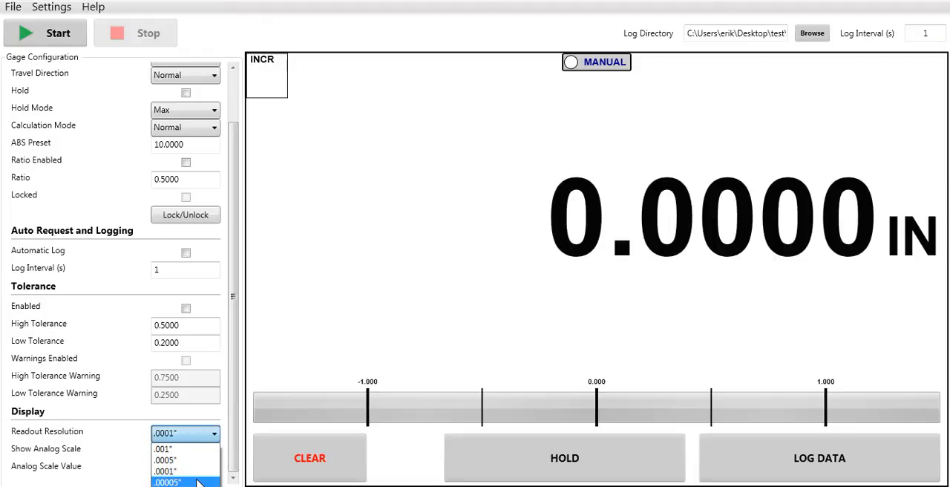
pyautogui.click(199, 482)
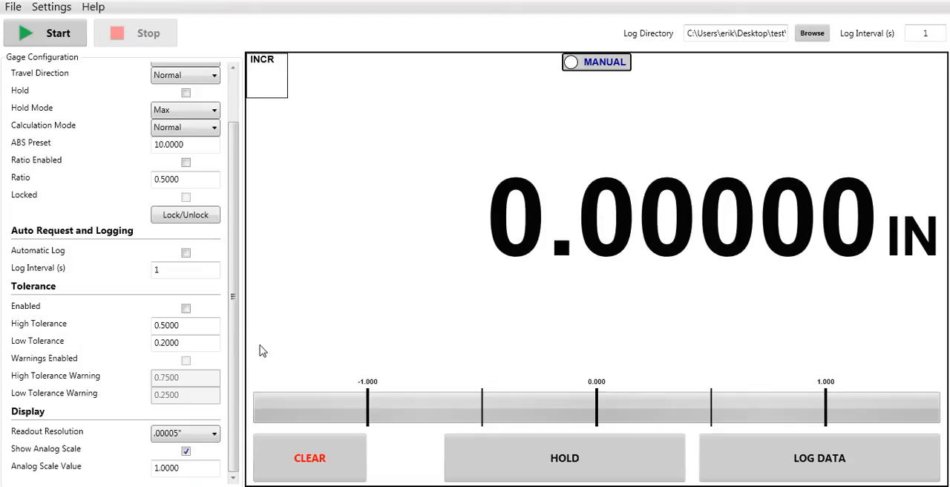
# Step: View the logged readings in the Data Viewer, close it, and hide the gage configuration
pyautogui.moveTo(229, 339); pyautogui.dragTo(230, 219)
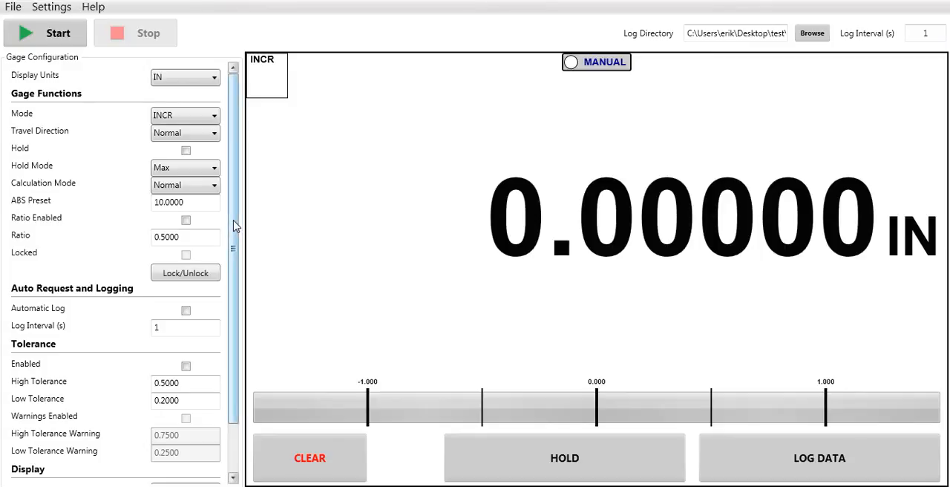
pyautogui.click(58, 9)
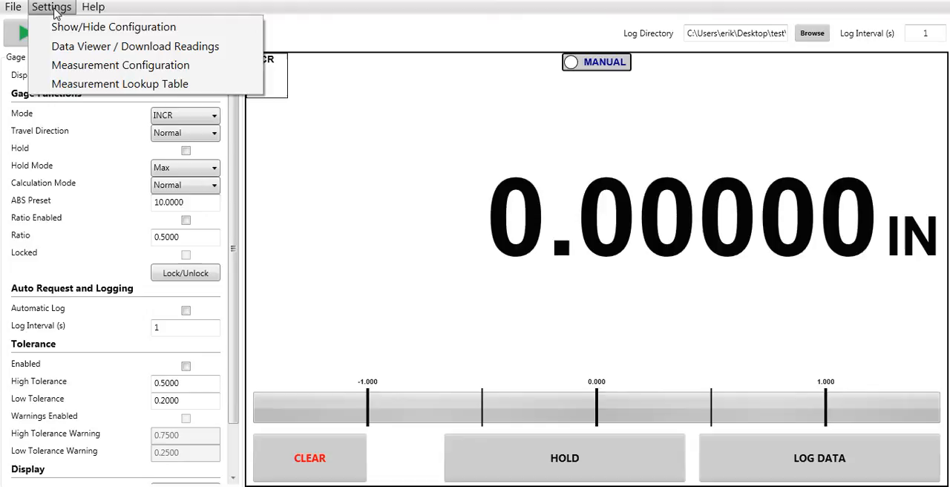
pyautogui.click(60, 47)
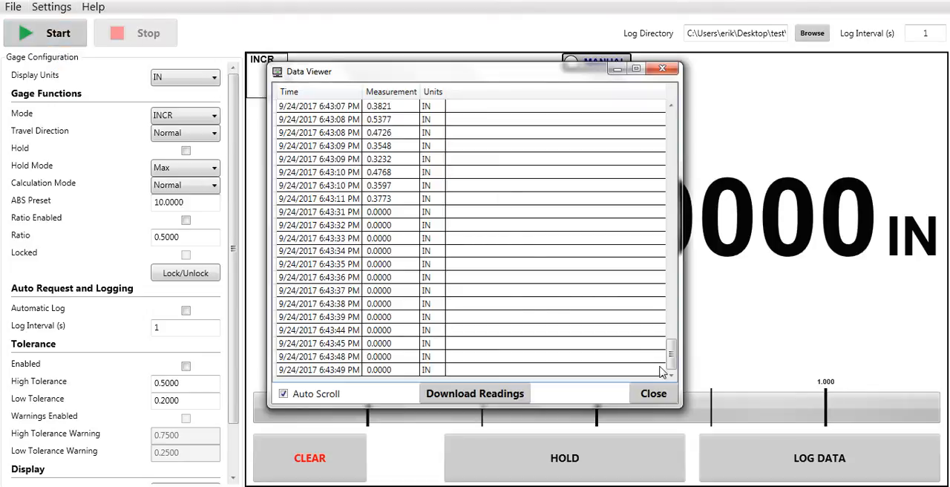
pyautogui.click(647, 397)
pyautogui.click(46, 11)
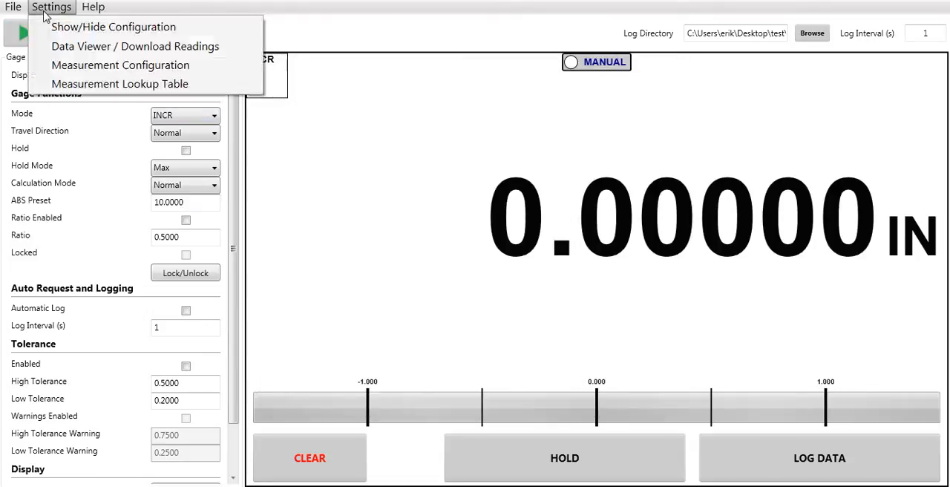
pyautogui.click(56, 28)
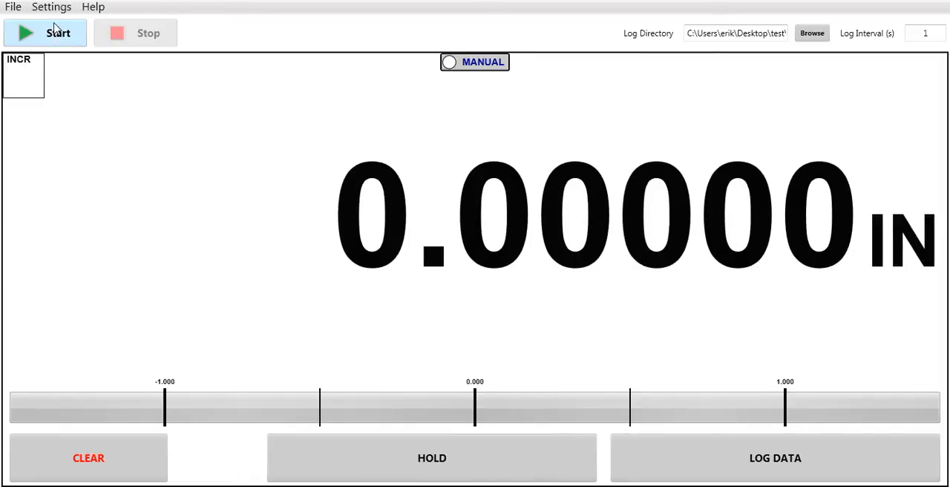
# Step: Configure the cone-tip diameter measurement type with an angle θ of 90 degrees and download it to the gage
pyautogui.click(53, 13)
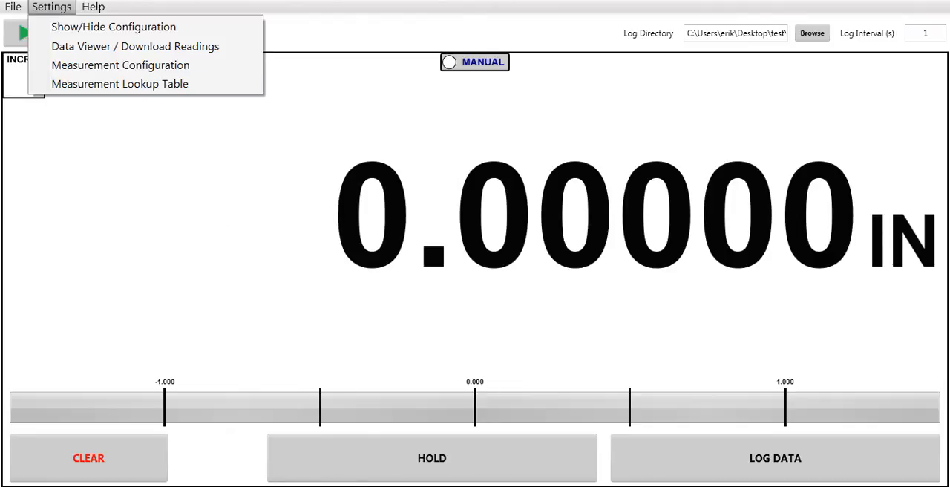
pyautogui.click(168, 73)
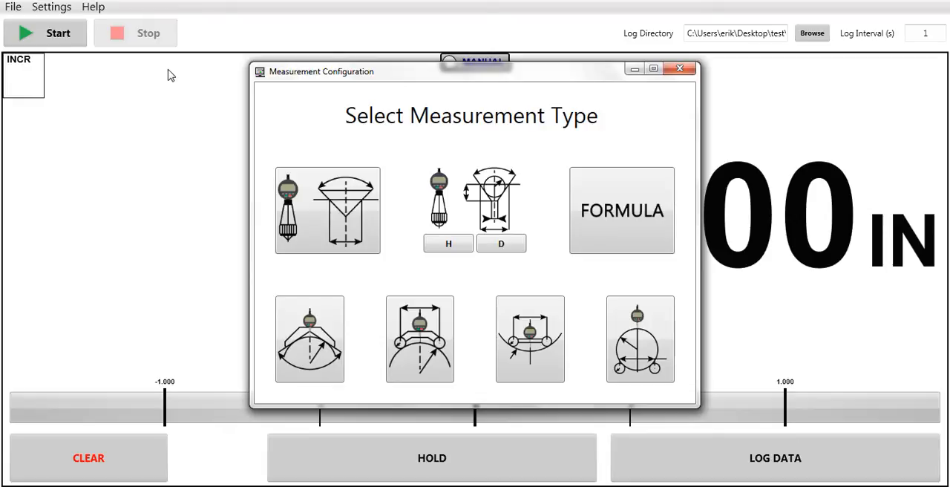
pyautogui.click(365, 207)
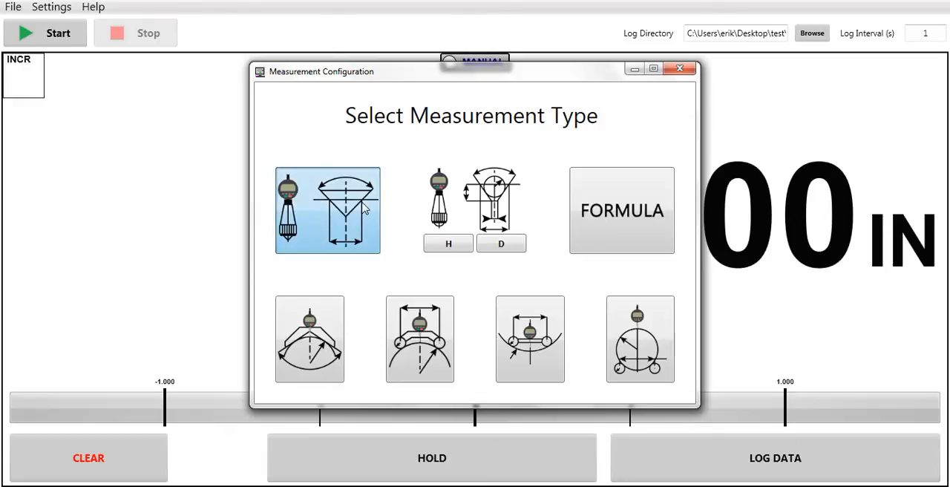
pyautogui.click(604, 138)
pyautogui.press('BackSpace')
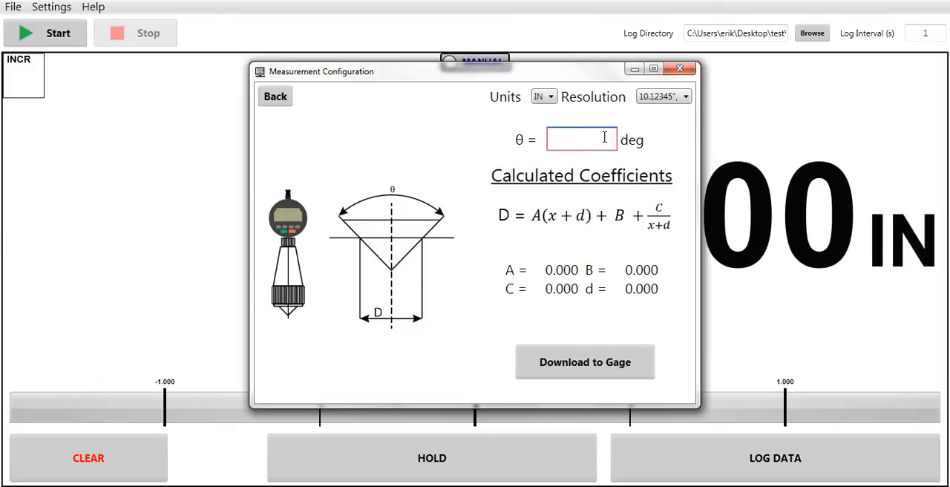
pyautogui.write('90')
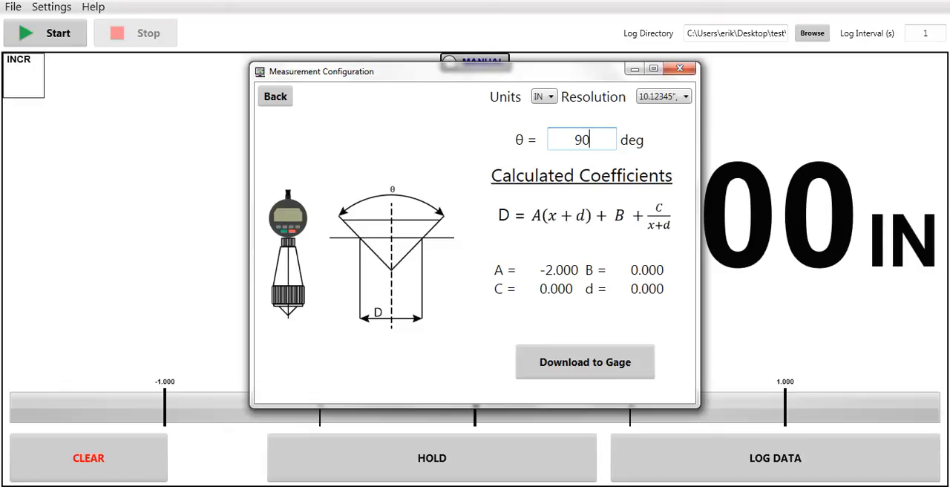
pyautogui.click(585, 364)
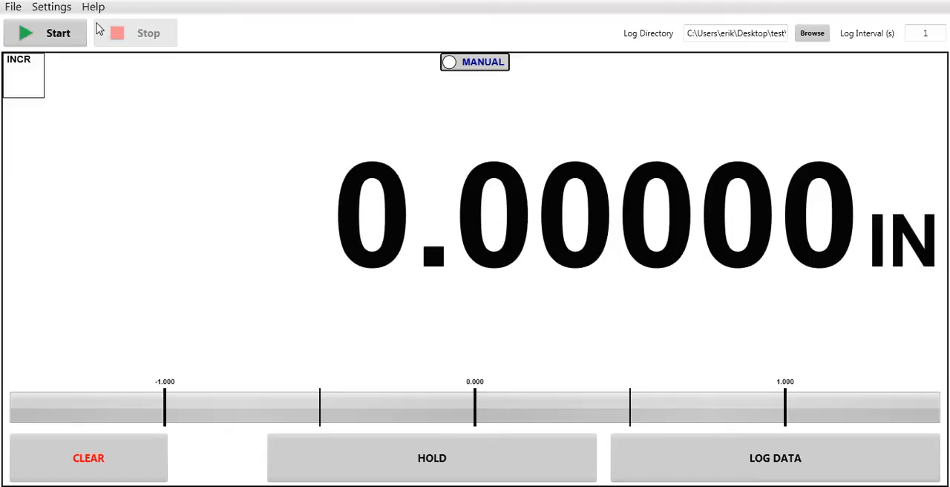
# Step: Examine the parameters and coefficient formulas of the cone-tip, convex radius, concave radius and cylinder measurement types, and close the Measurement Configuration
pyautogui.click(57, 9)
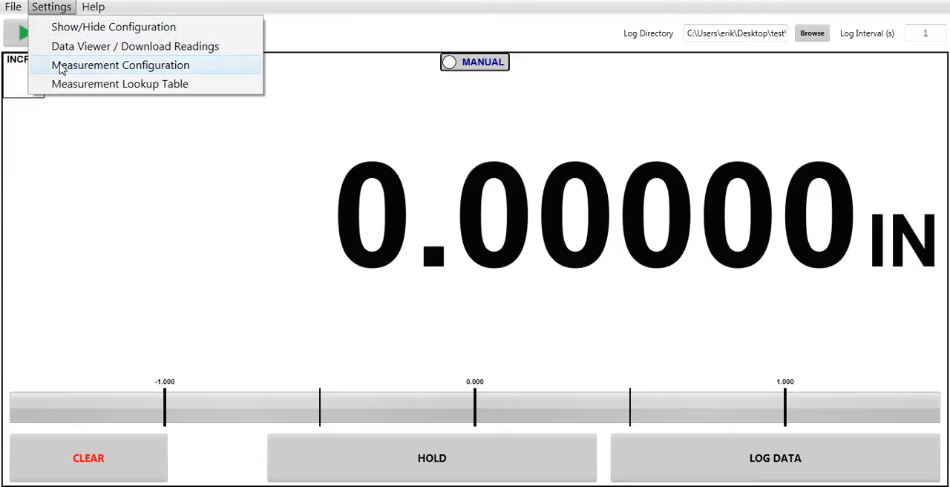
pyautogui.click(59, 66)
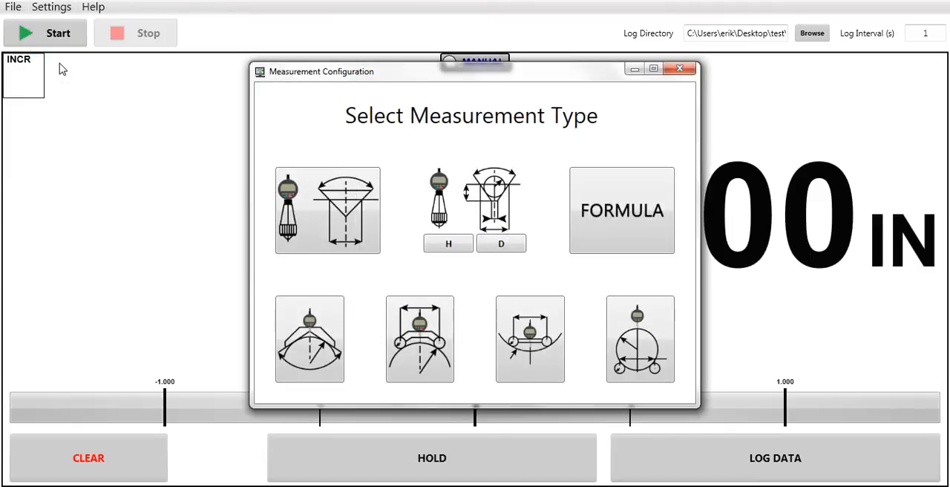
pyautogui.click(329, 234)
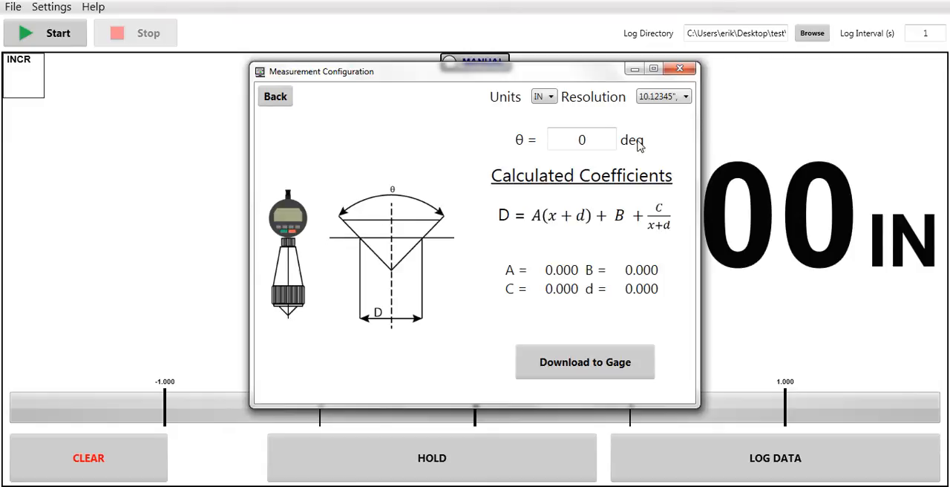
pyautogui.click(287, 93)
pyautogui.click(421, 342)
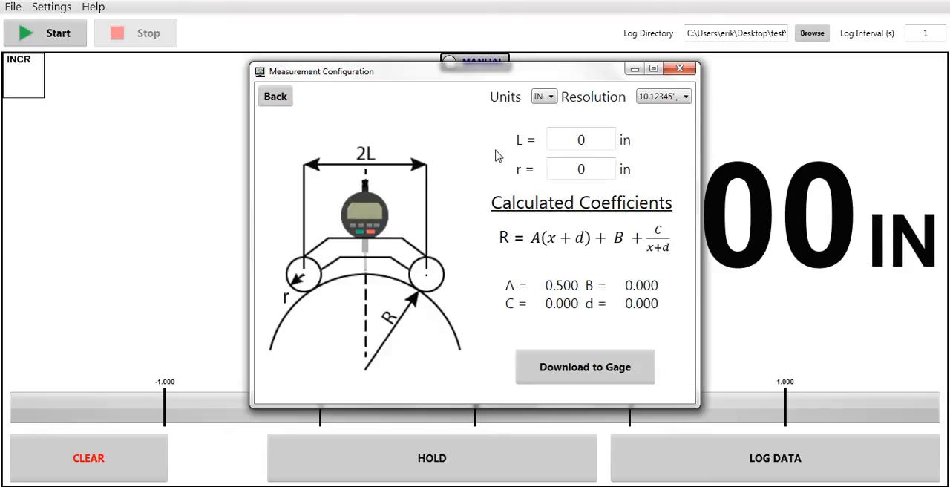
pyautogui.click(287, 98)
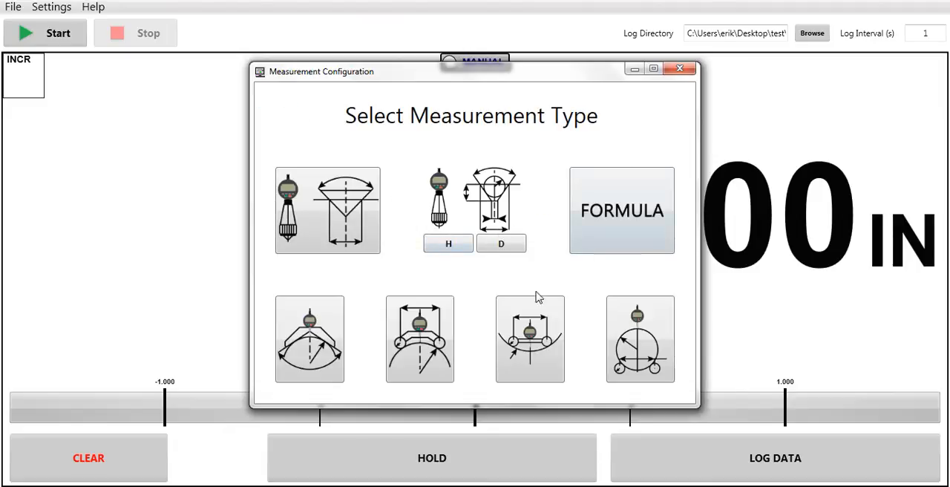
pyautogui.click(532, 315)
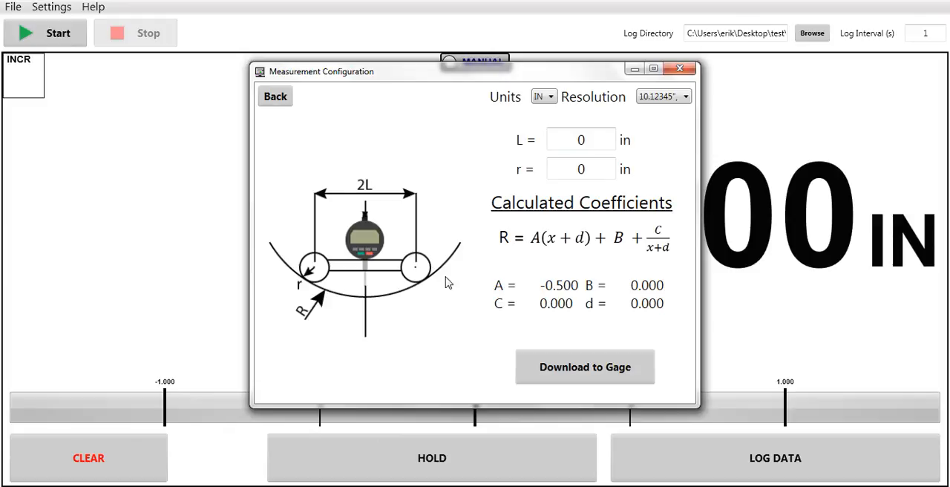
pyautogui.click(287, 104)
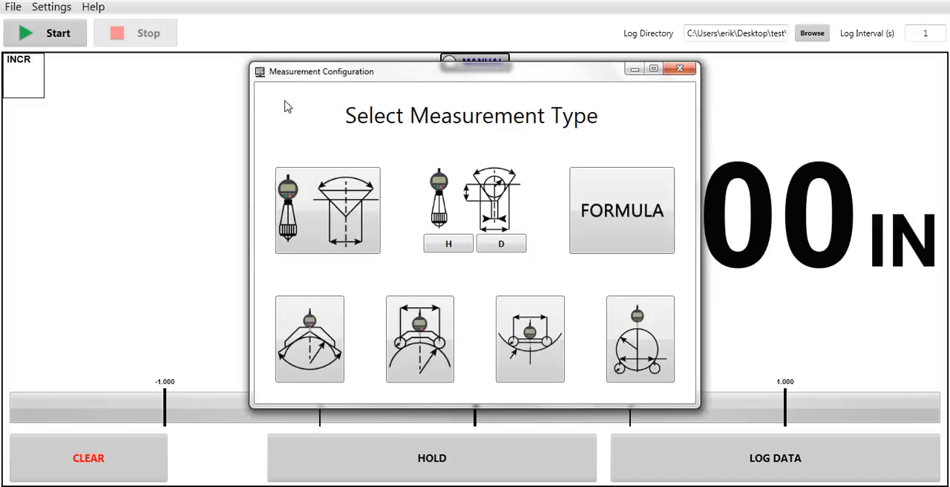
pyautogui.click(642, 360)
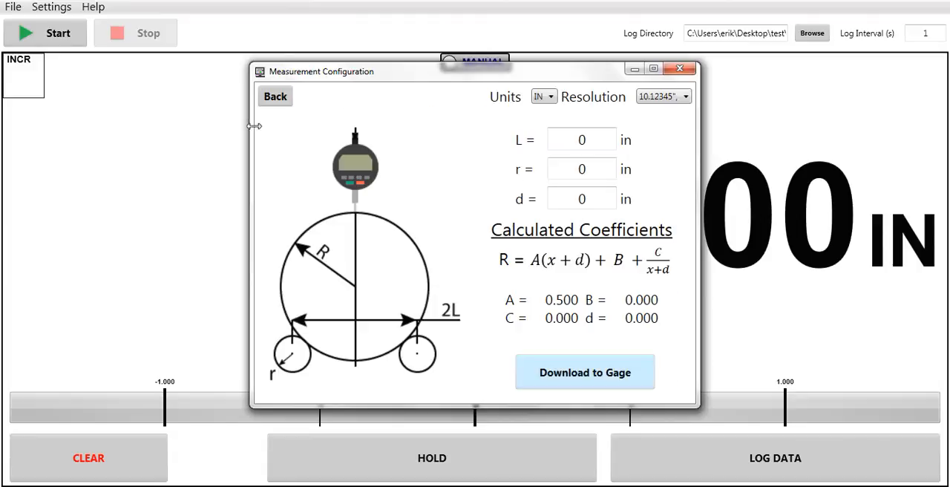
pyautogui.click(282, 103)
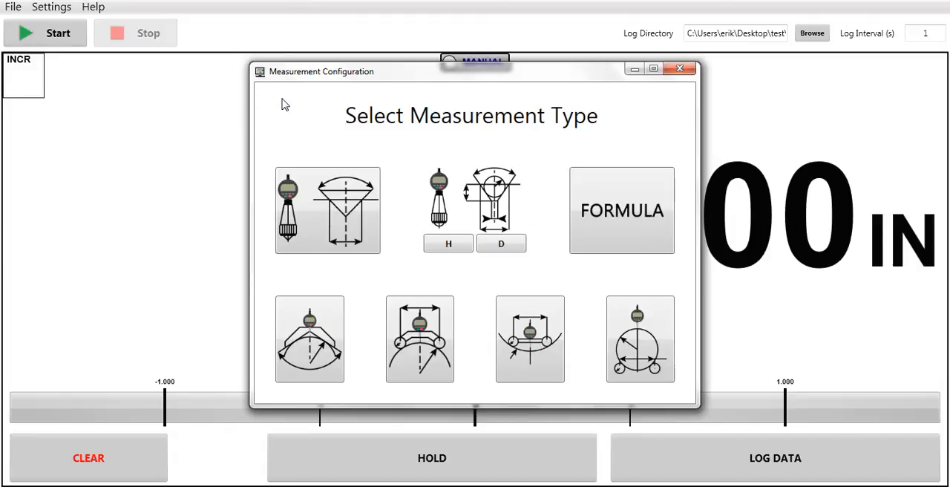
pyautogui.click(692, 72)
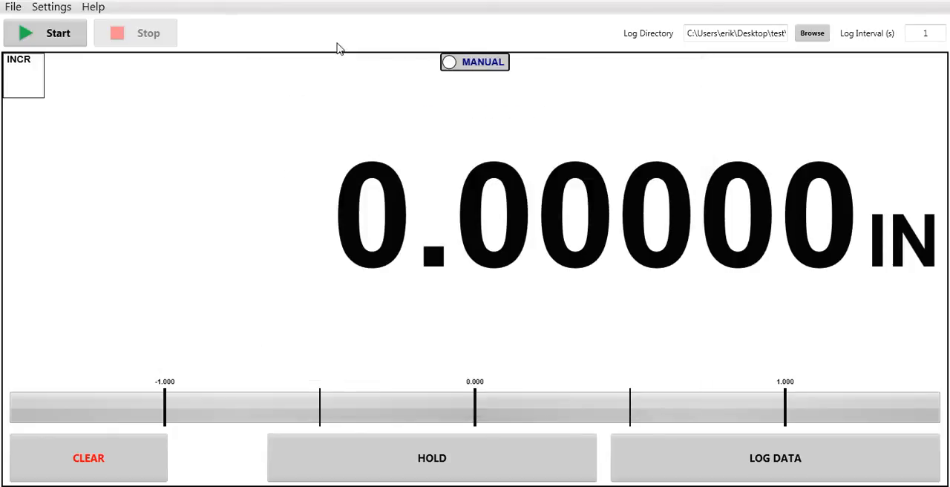
# Step: Open the Measurement Lookup Table and clear all of its entries
pyautogui.click(64, 11)
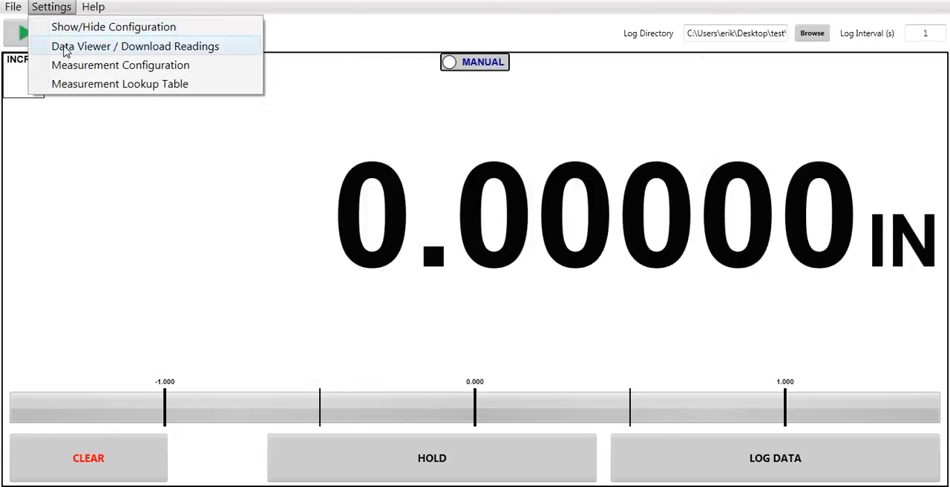
pyautogui.click(64, 86)
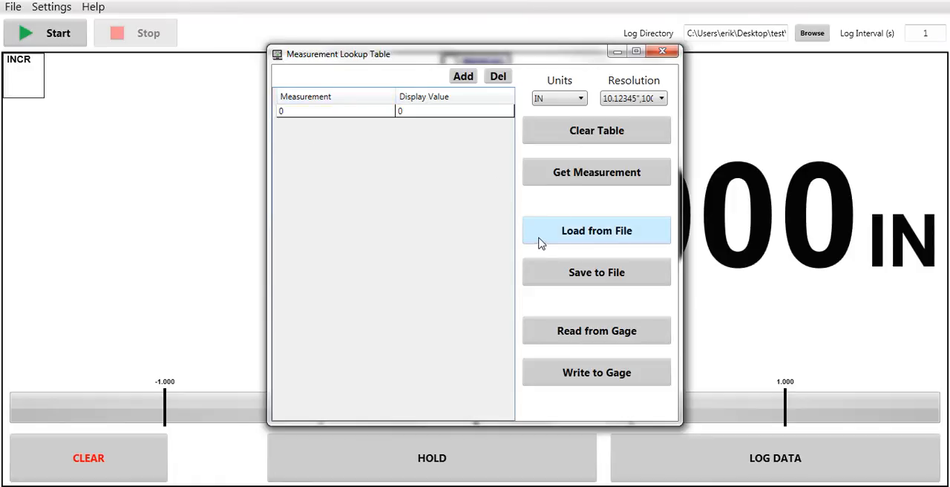
pyautogui.click(568, 139)
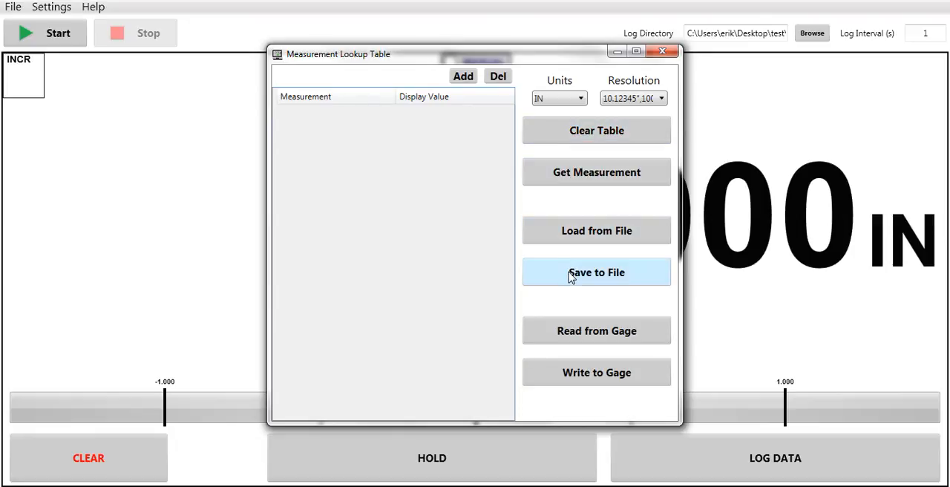
# Step: Add two rows to the lookup table and map a measurement of 0.100 to a display value of 0.222 in the second row
pyautogui.click(468, 82)
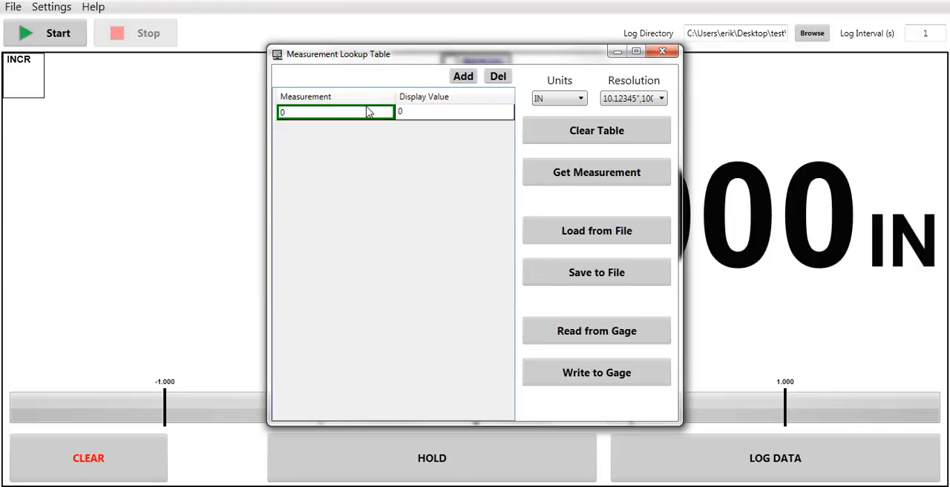
pyautogui.click(462, 76)
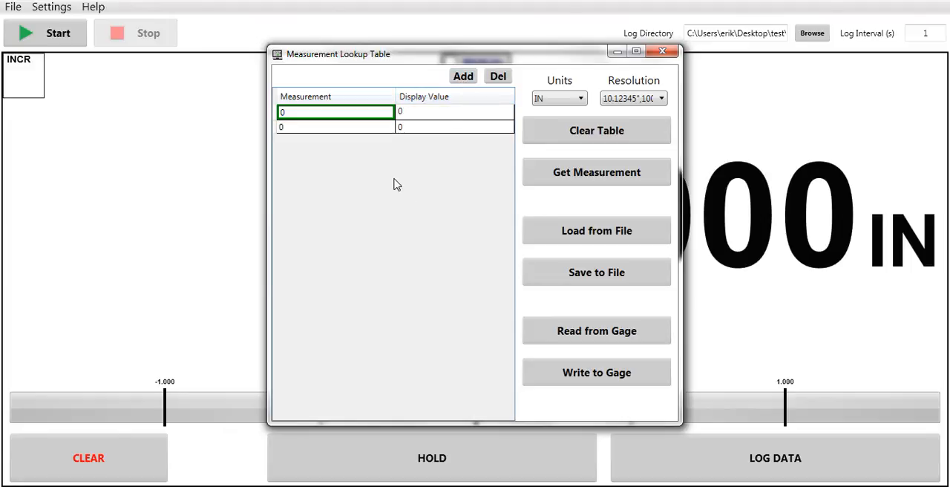
pyautogui.click(371, 129)
pyautogui.write('.100')
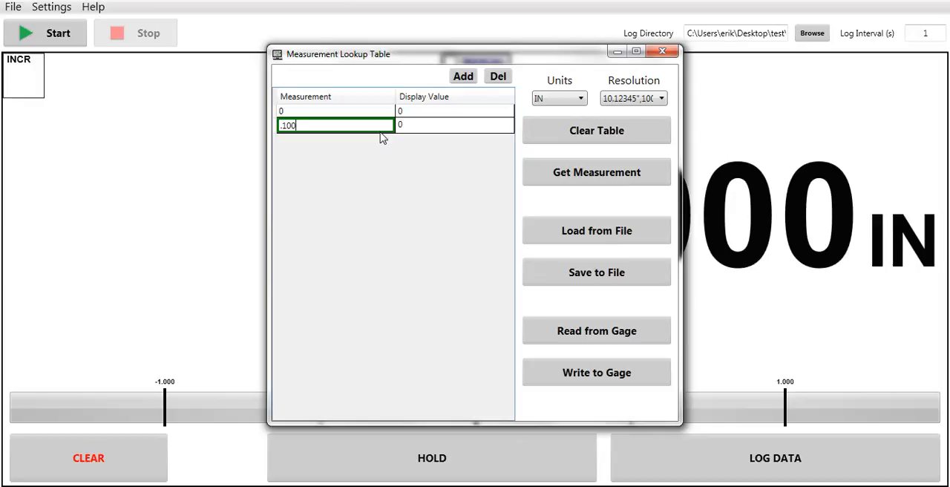
pyautogui.click(429, 128)
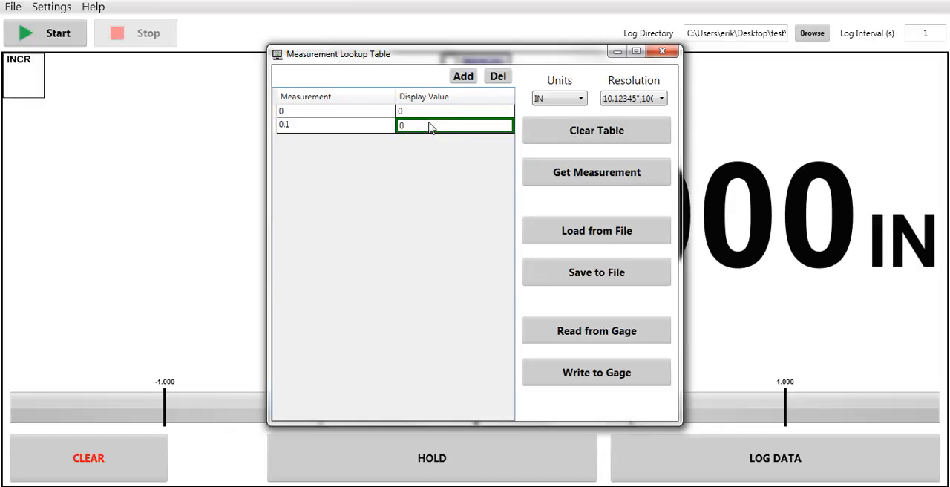
pyautogui.write('.222')
pyautogui.press('Return')
# Step: Add more than twenty blank rows to the lookup table, return to its first entries, and close the Measurement Lookup Table
pyautogui.click(466, 78)
pyautogui.click(465, 78)
pyautogui.click(465, 78)
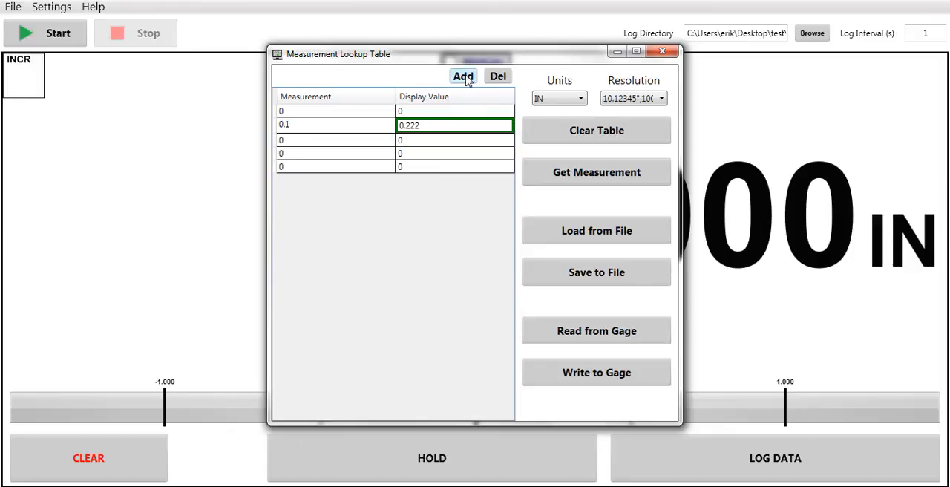
pyautogui.click(466, 78)
pyautogui.click(465, 78)
pyautogui.click(465, 78)
pyautogui.click(465, 78)
pyautogui.click(465, 78)
pyautogui.click(465, 78)
pyautogui.click(463, 77)
pyautogui.click(463, 77)
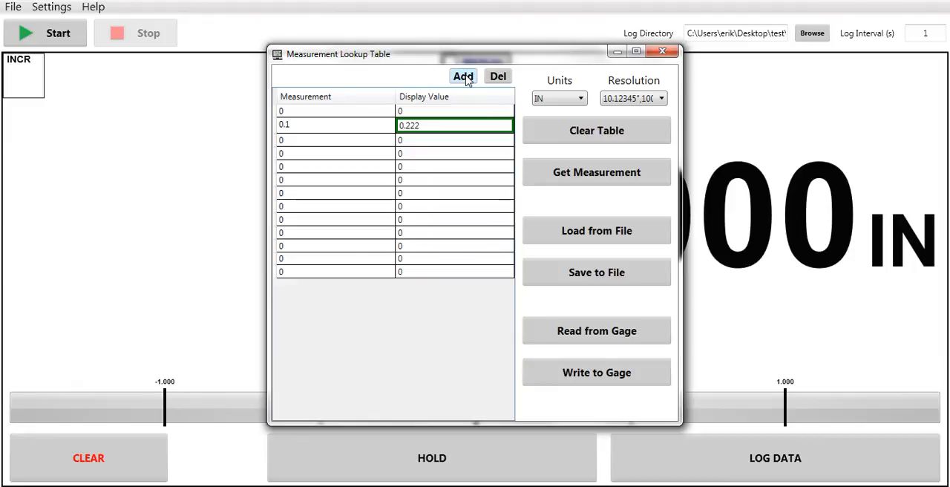
pyautogui.click(463, 77)
pyautogui.click(463, 76)
pyautogui.click(463, 76)
pyautogui.click(463, 76)
pyautogui.click(463, 76)
pyautogui.click(463, 76)
pyautogui.click(465, 77)
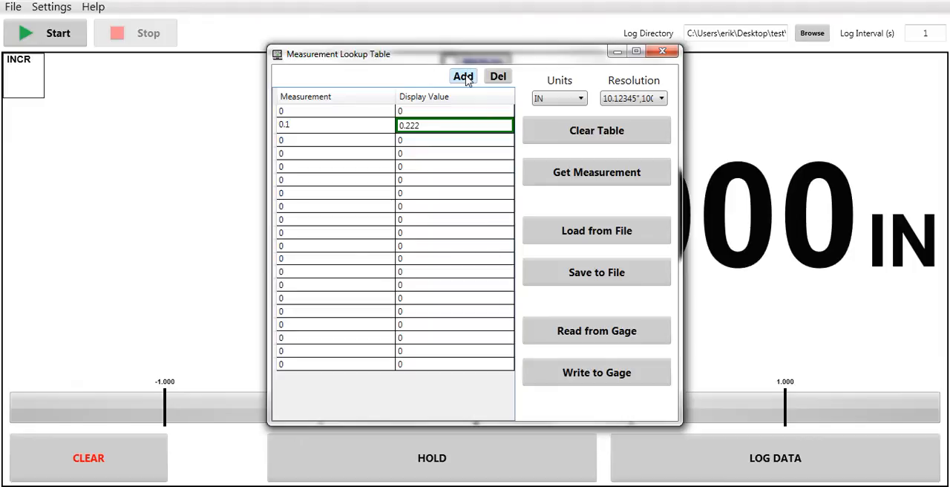
pyautogui.click(465, 77)
pyautogui.click(465, 77)
pyautogui.click(464, 77)
pyautogui.click(465, 77)
pyautogui.click(464, 77)
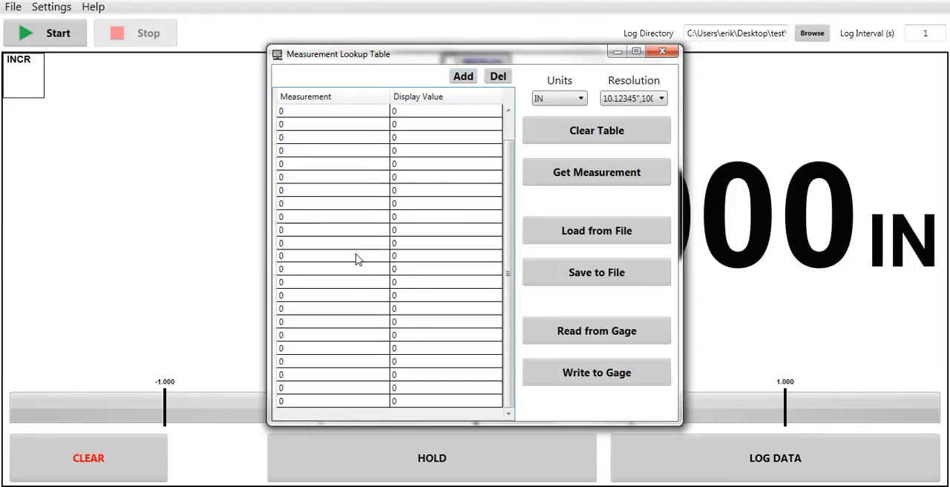
pyautogui.moveTo(508, 300); pyautogui.dragTo(505, 182)
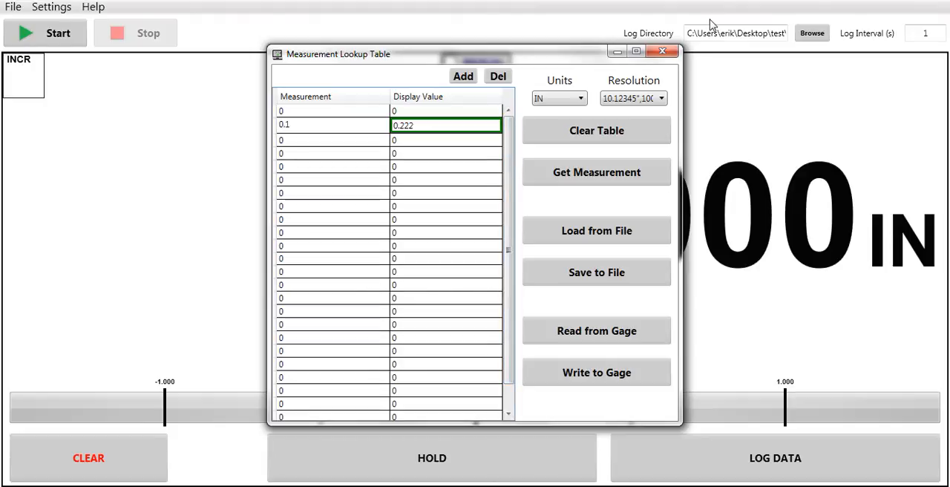
pyautogui.click(664, 52)
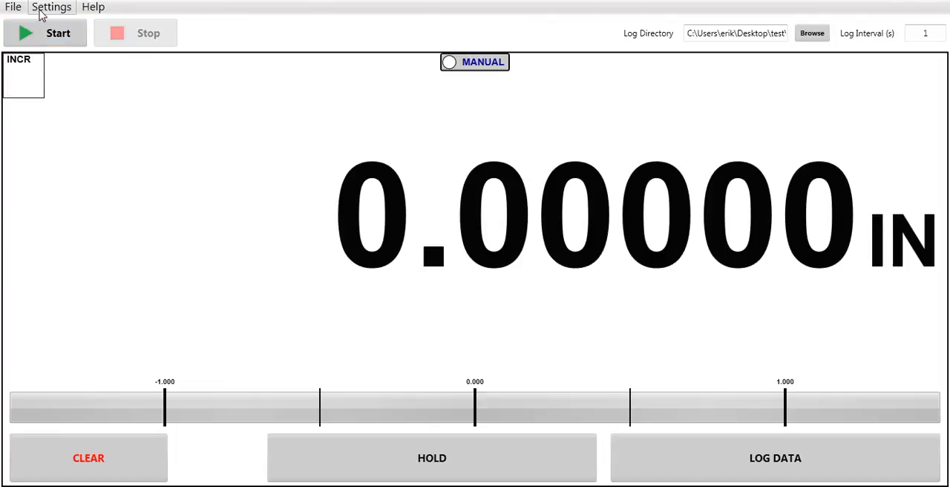
# Step: Show the gage configuration and set the Calculation Mode to Normal
pyautogui.click(43, 8)
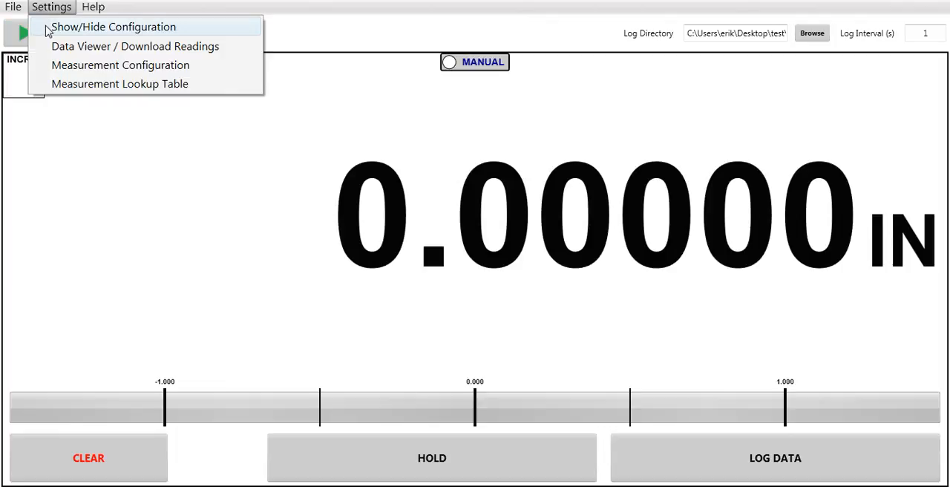
pyautogui.click(47, 29)
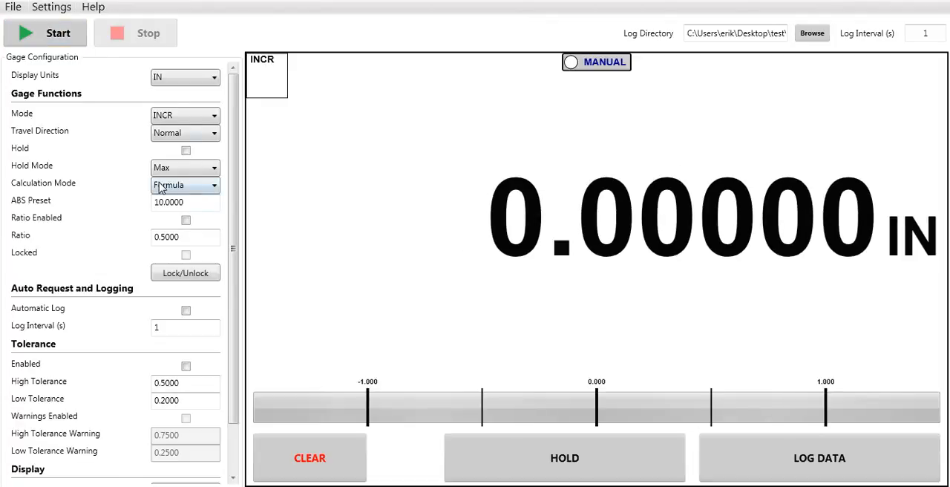
pyautogui.click(215, 187)
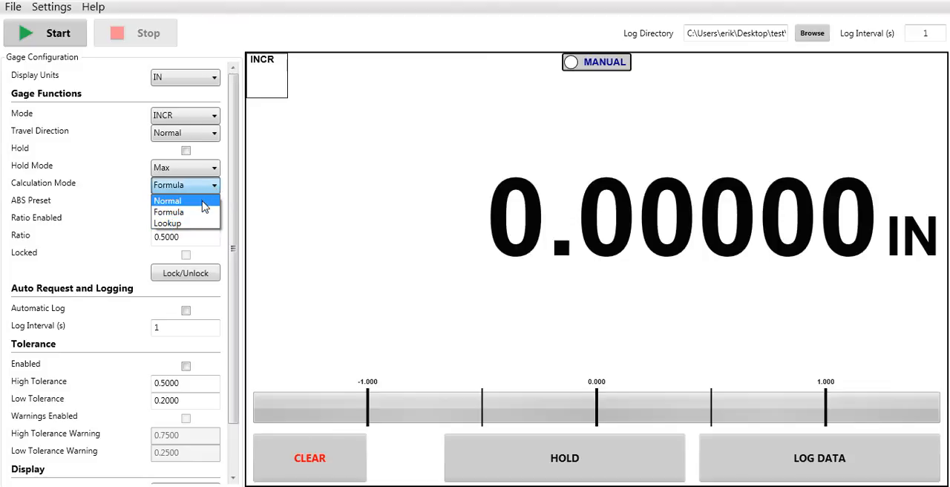
pyautogui.click(202, 201)
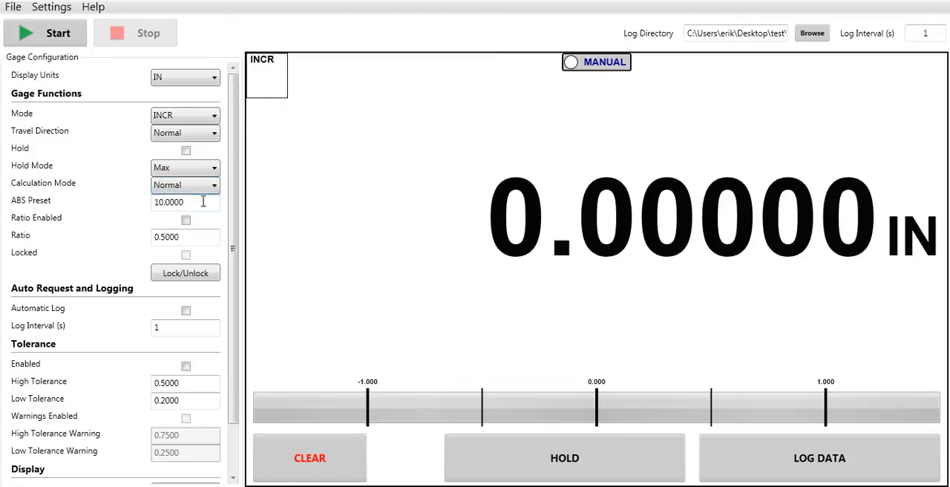